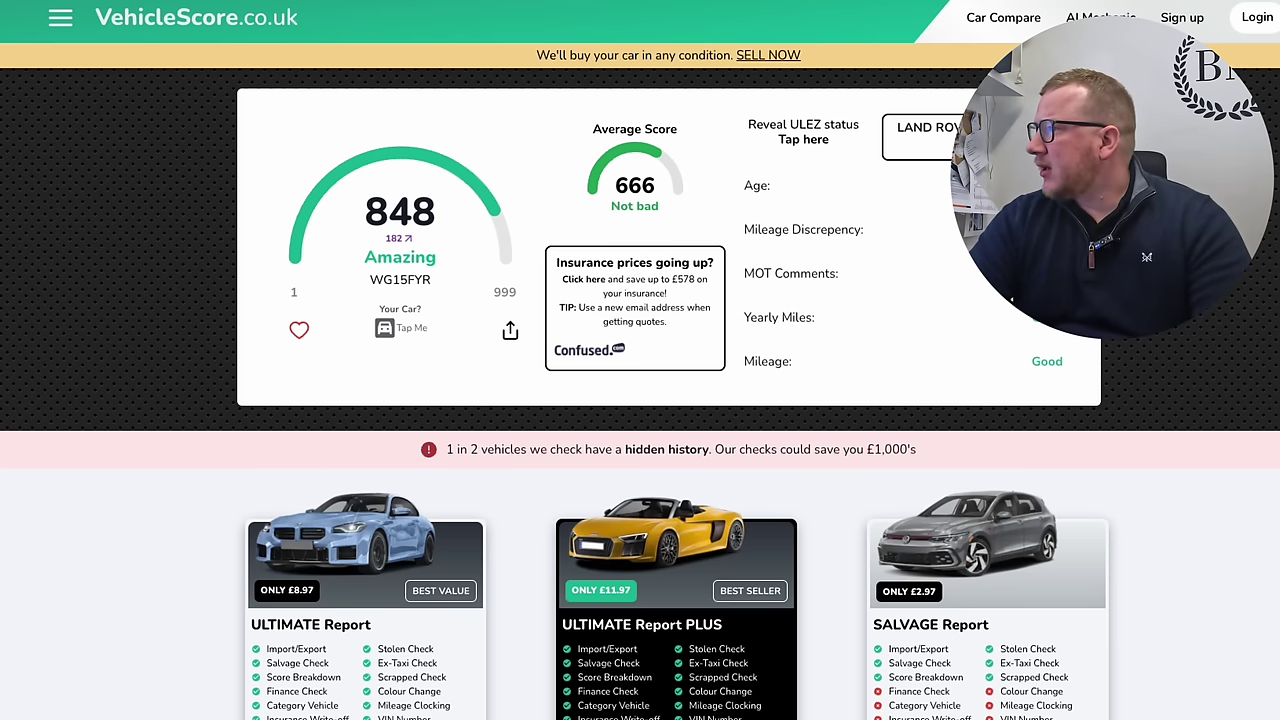
Reveal the Land Rover's ULEZ status and review its score insights, vehicle details, mileage charts and estimated value
click(803, 136)
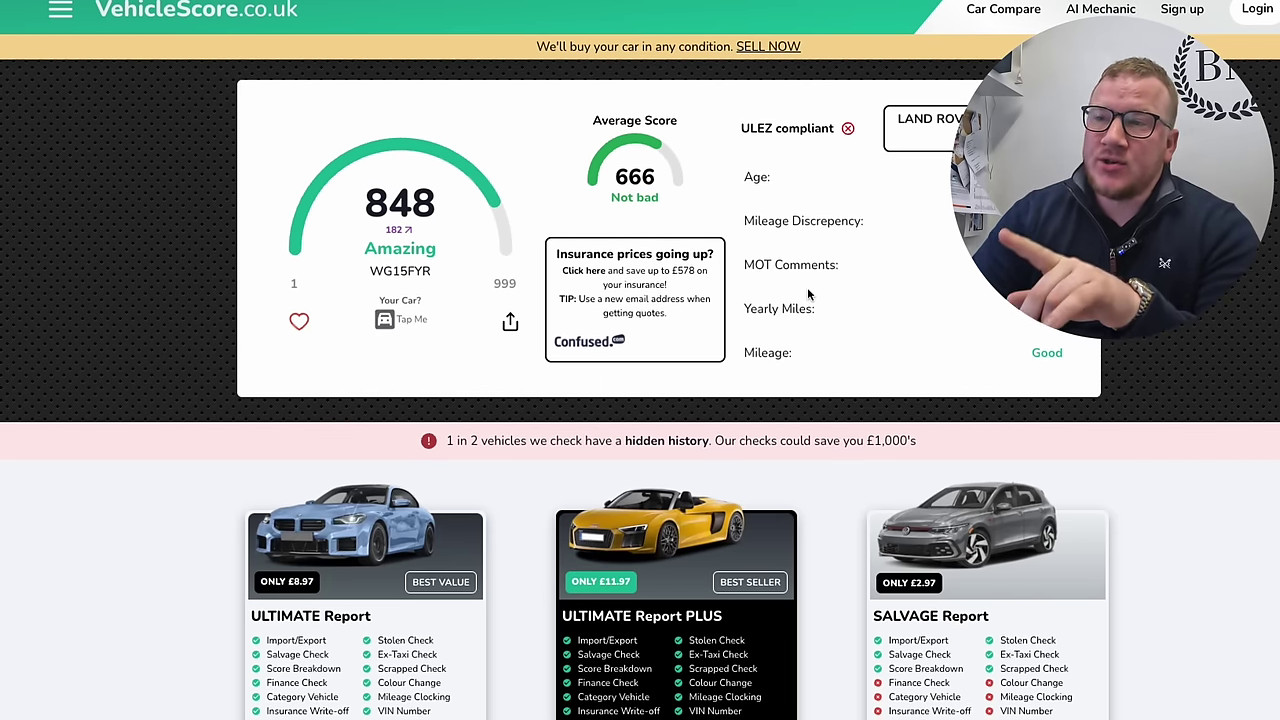
scroll(809, 294, down, 3)
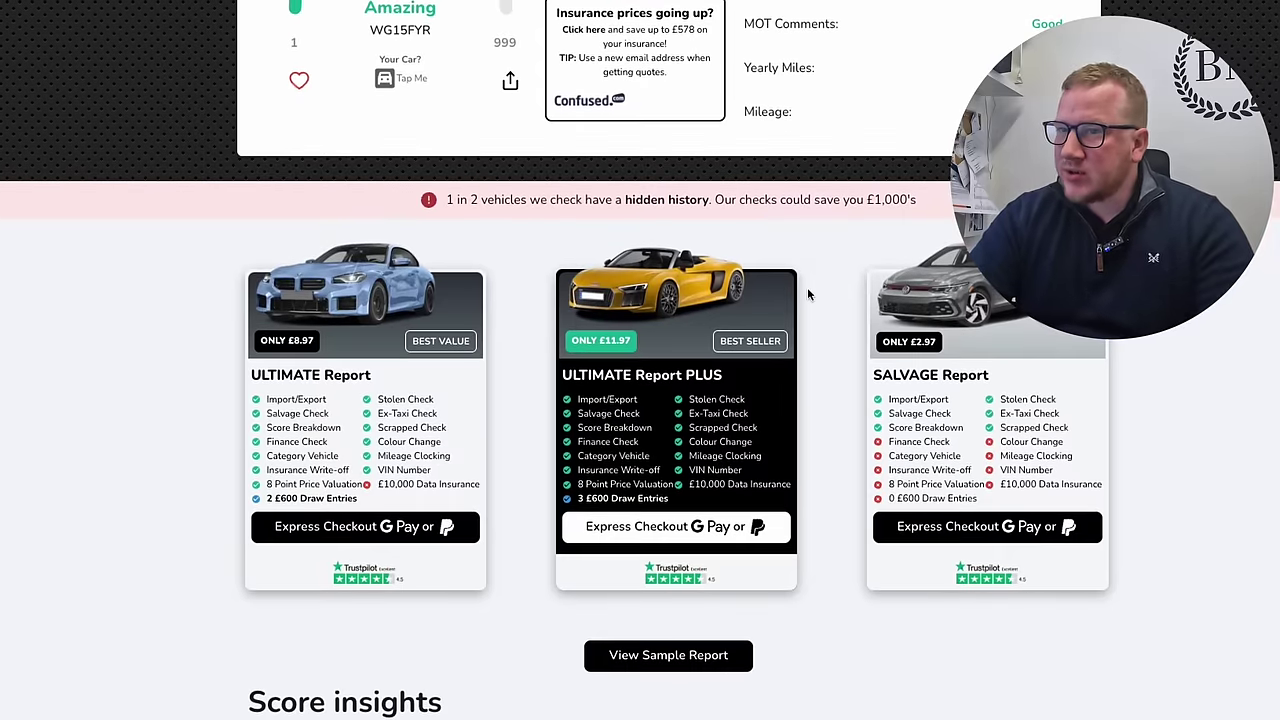
scroll(808, 294, down, 1)
scroll(808, 294, down, 6)
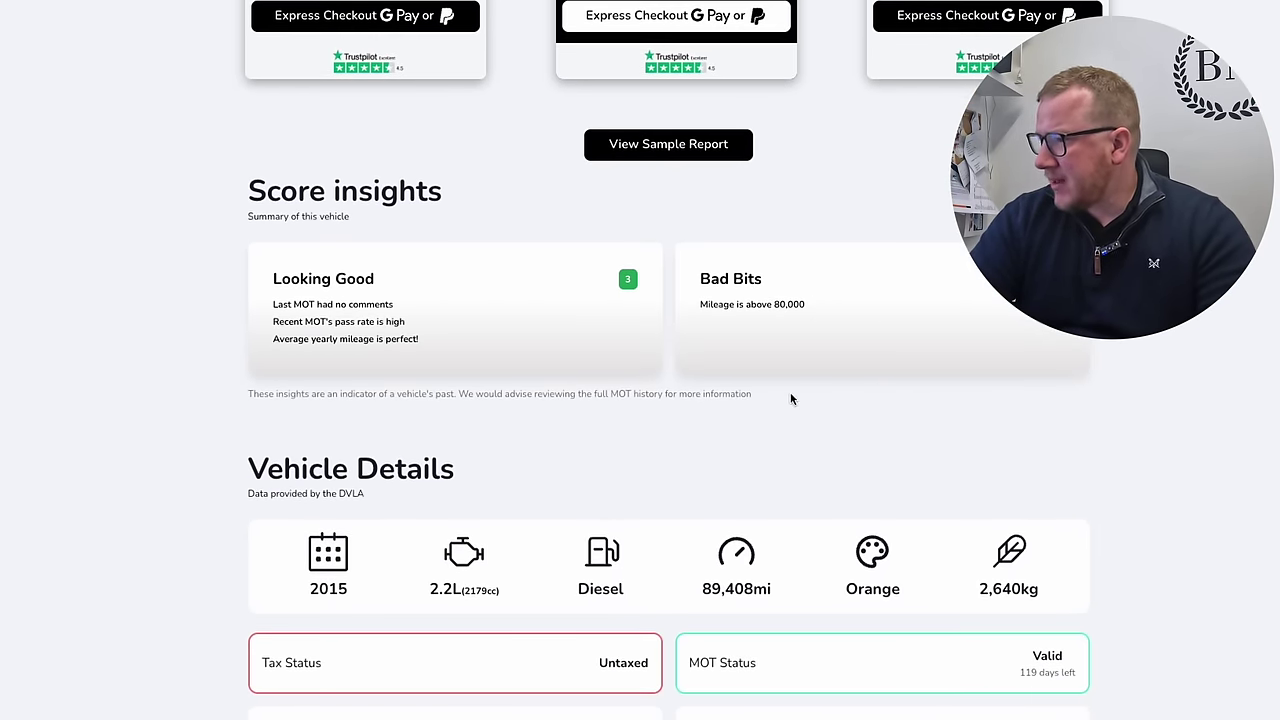
scroll(685, 395, down, 13)
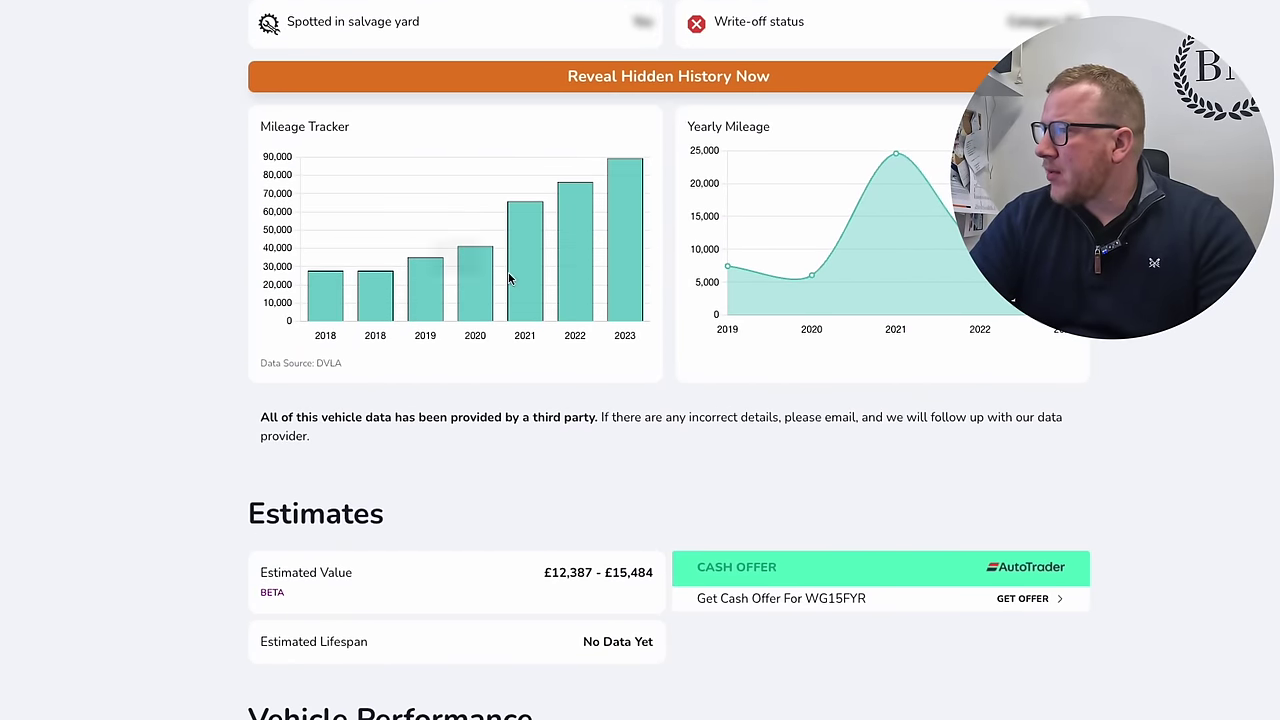
scroll(640, 431, down, 7)
scroll(641, 432, down, 10)
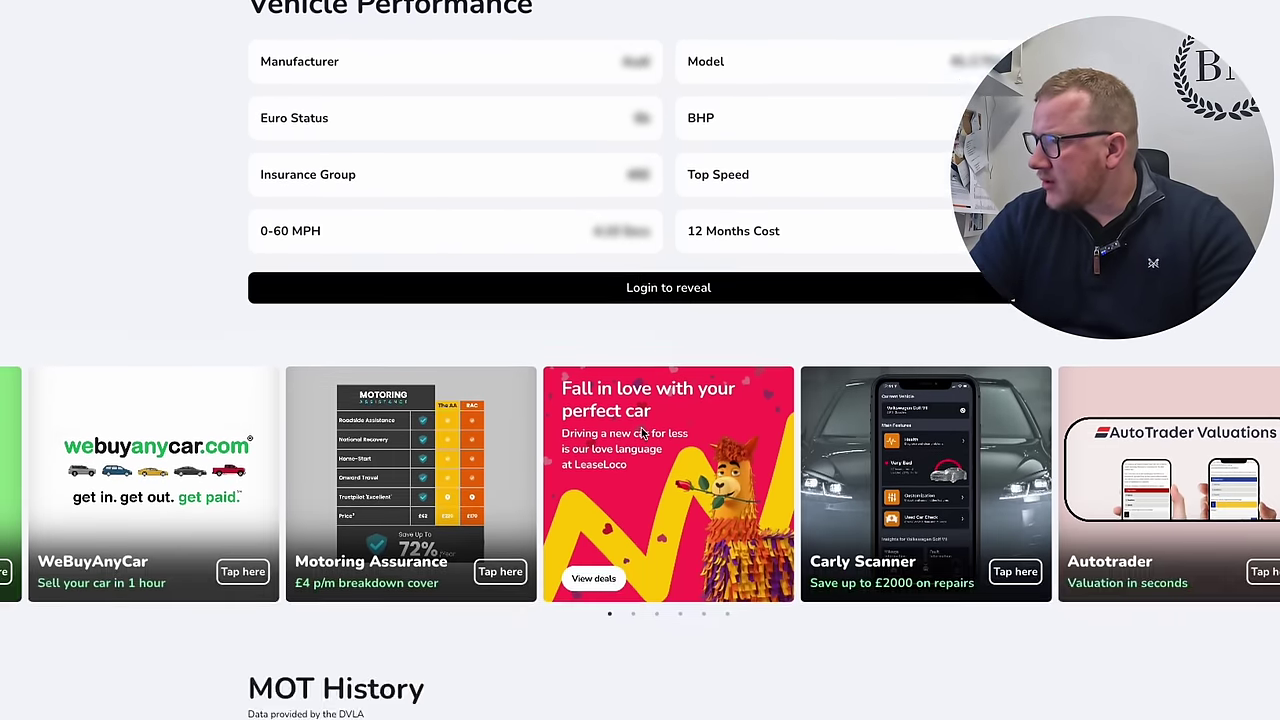
Examine the vehicle's MOT history, including past test results and advisory items, and return to the report's earlier sections
scroll(474, 274, up, 2)
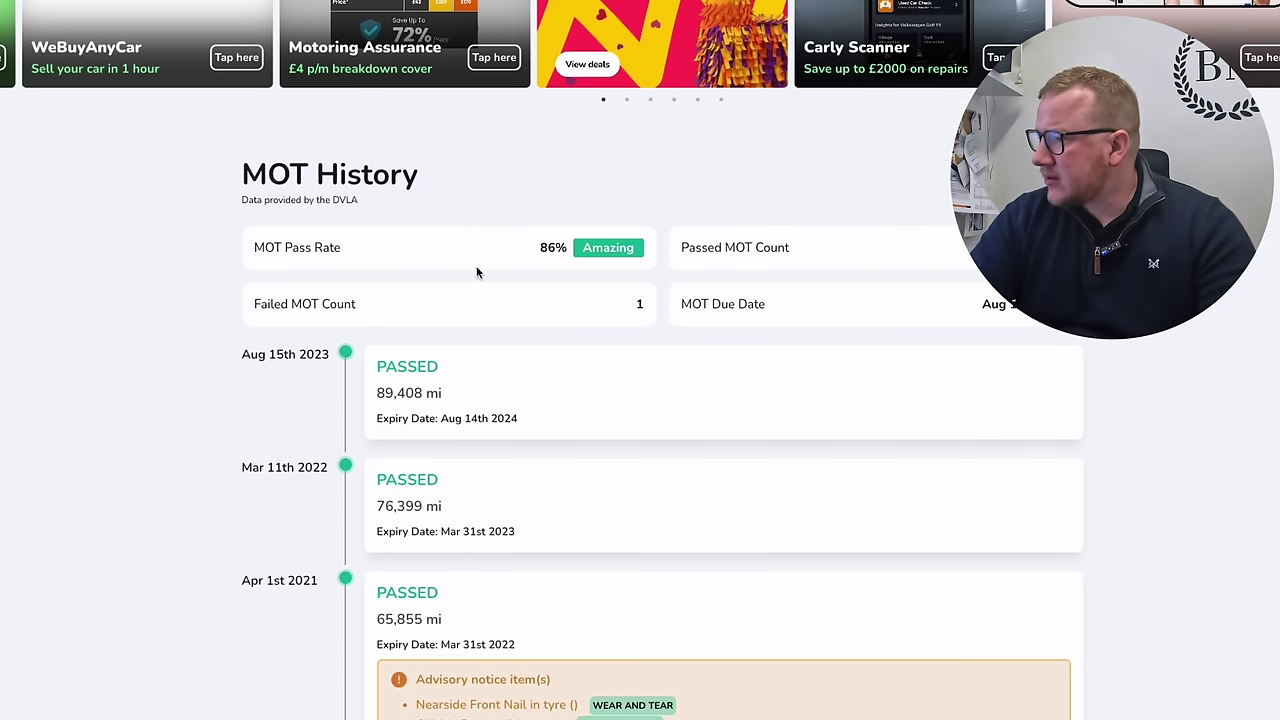
scroll(474, 272, down, 3)
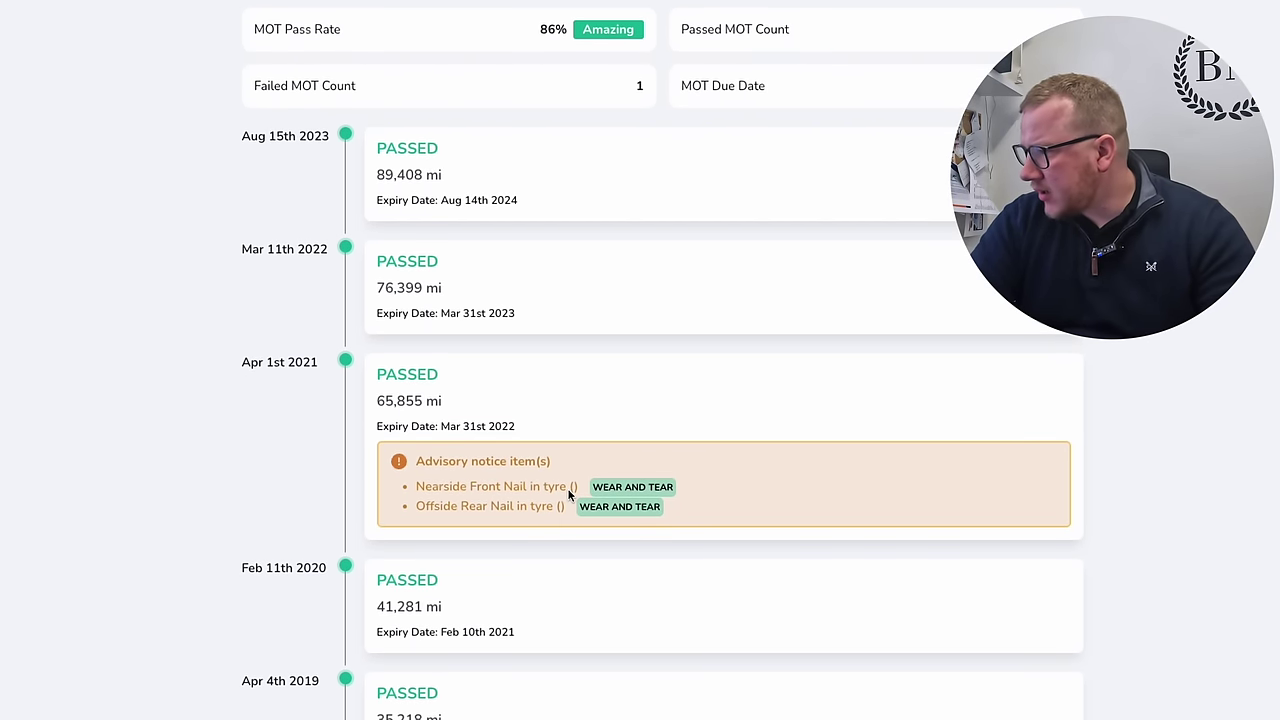
scroll(590, 500, down, 2)
scroll(670, 675, down, 2)
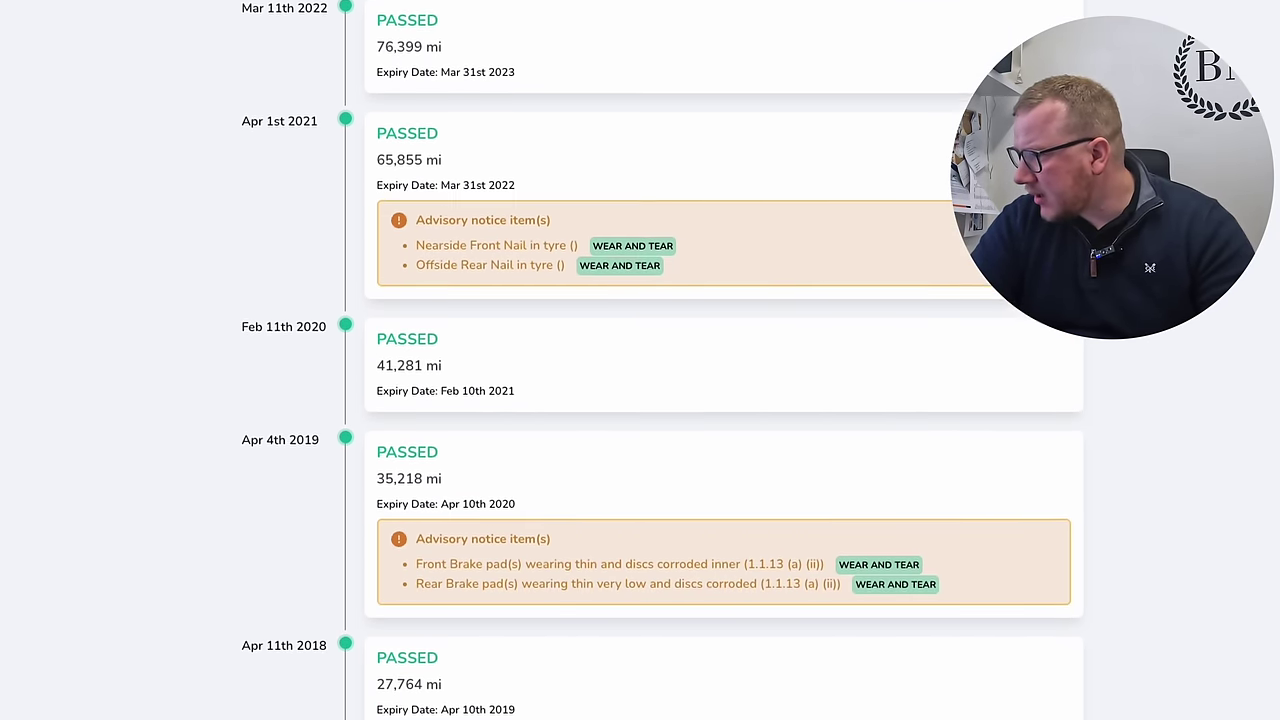
scroll(660, 640, down, 6)
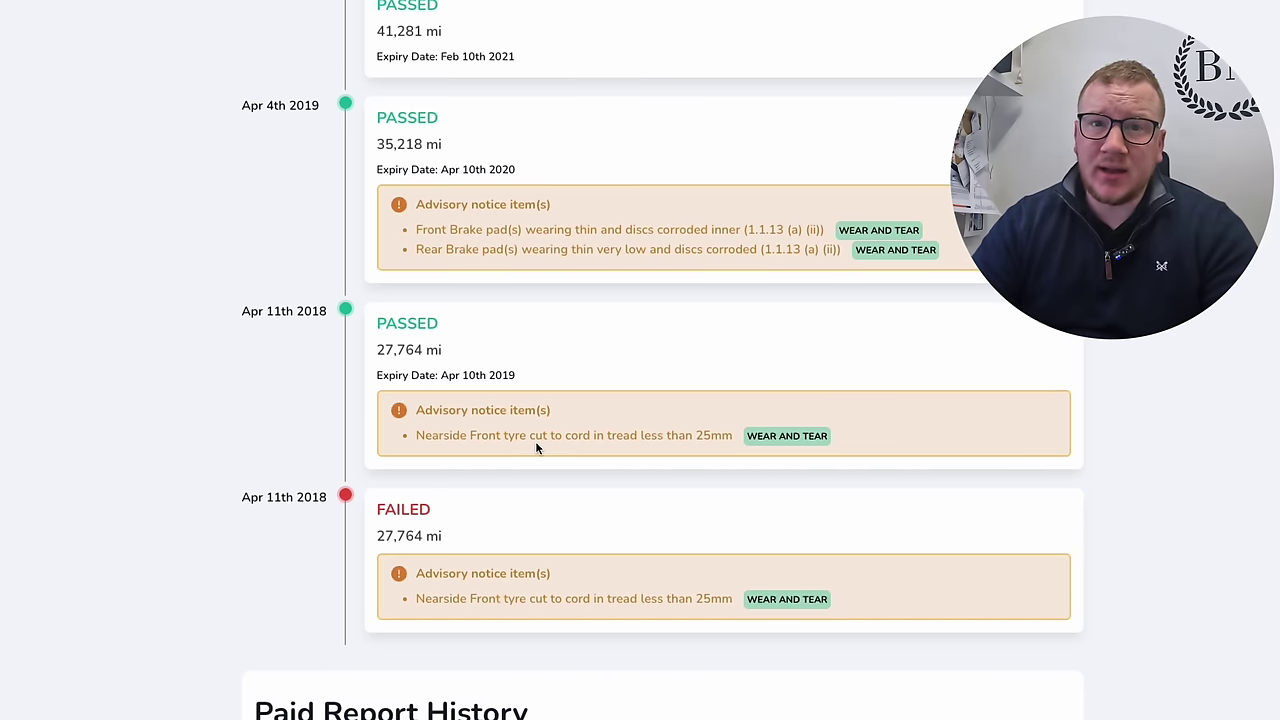
scroll(539, 422, up, 10)
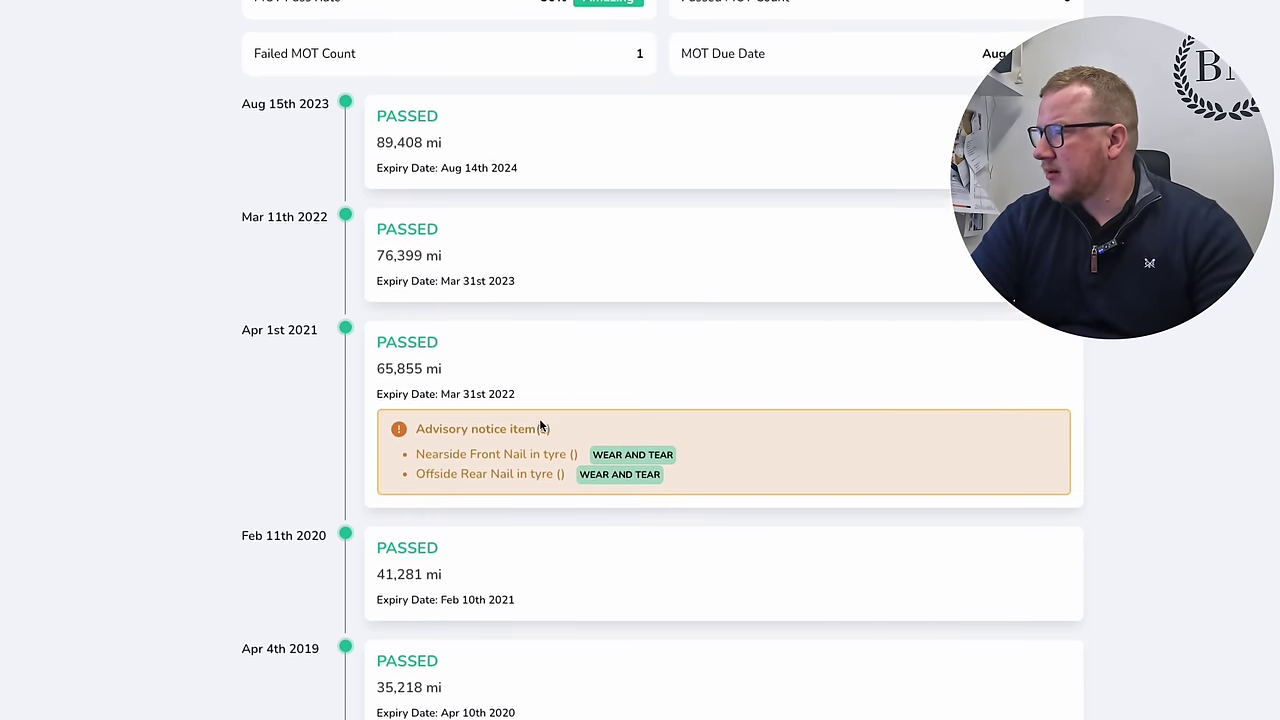
scroll(539, 424, up, 7)
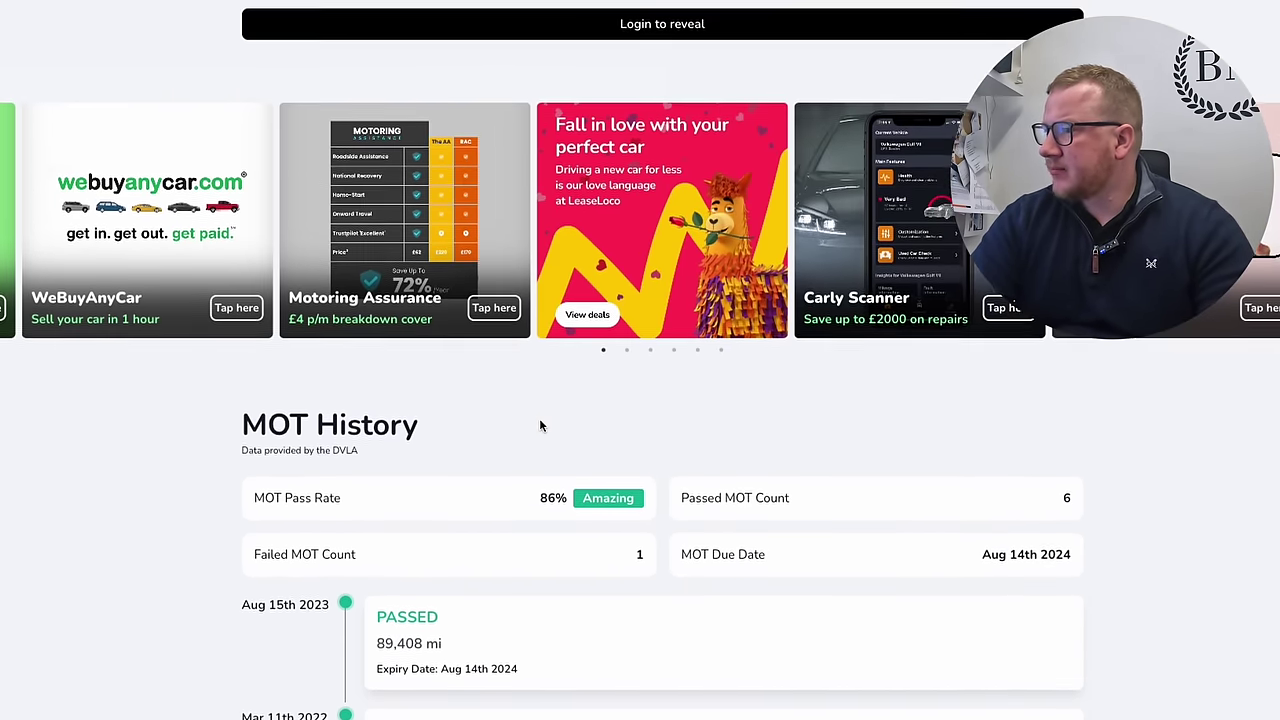
scroll(539, 424, down, 10)
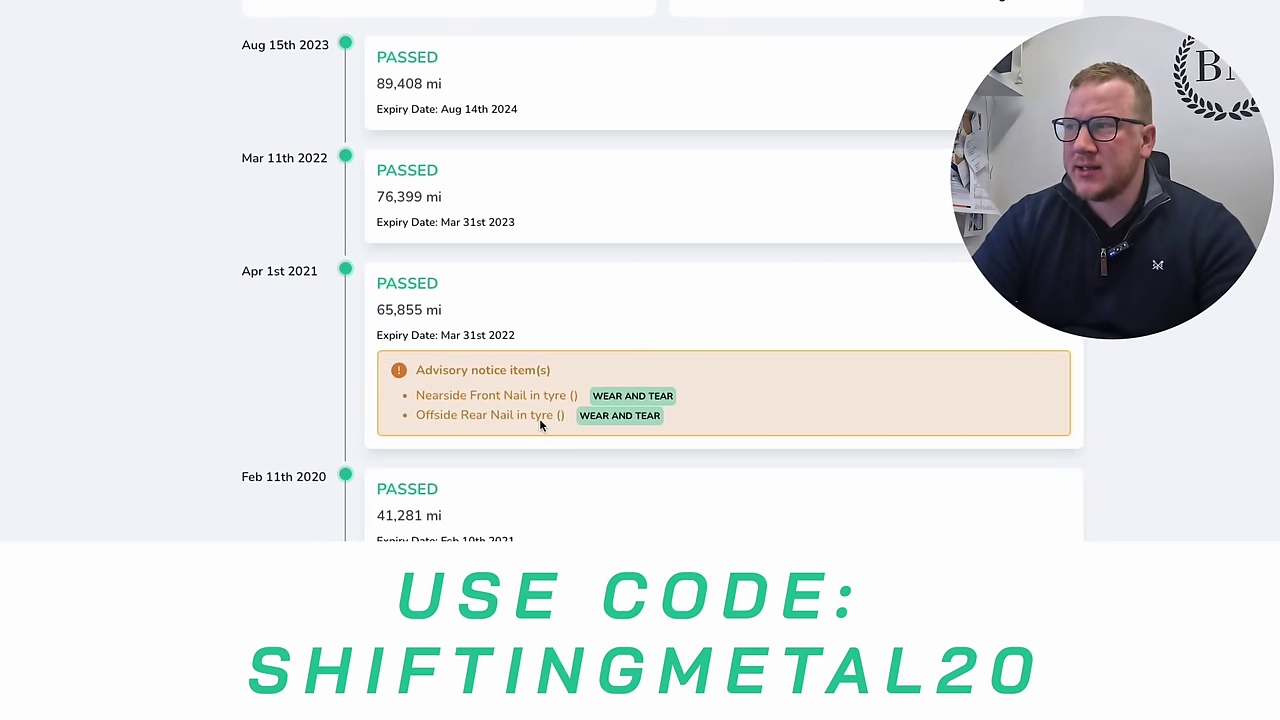
scroll(539, 424, up, 4)
scroll(540, 426, up, 20)
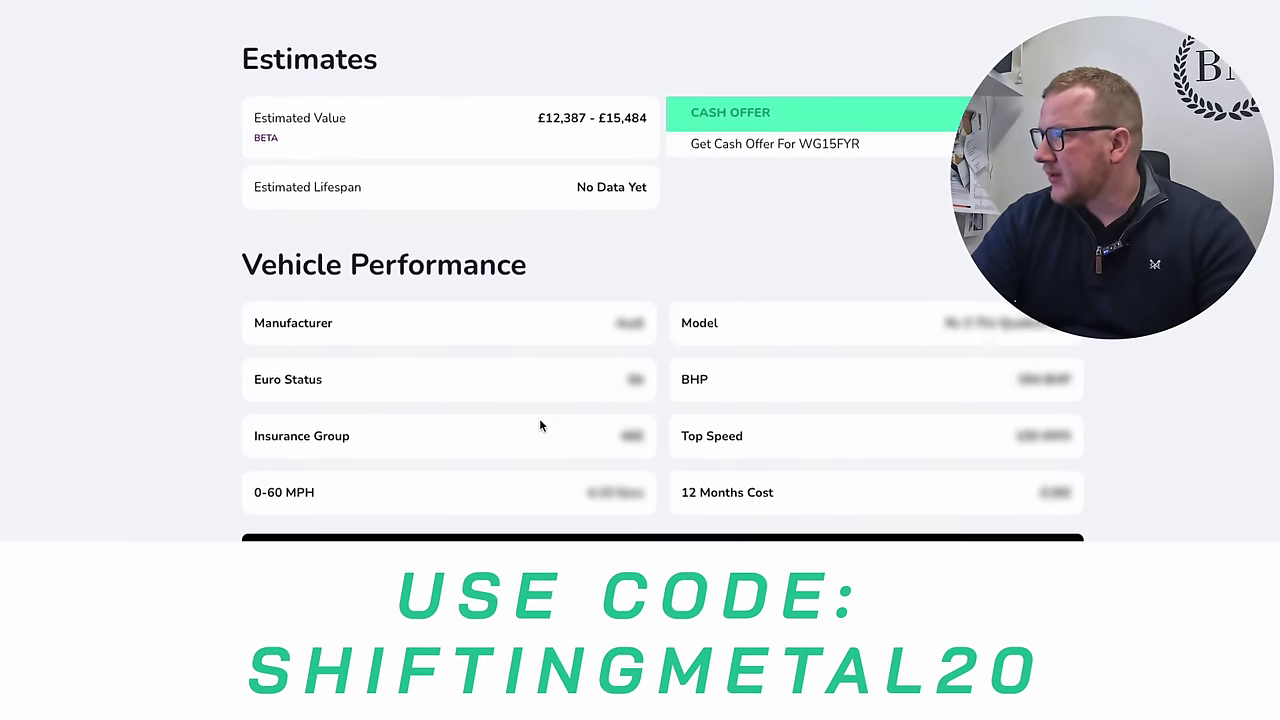
scroll(539, 418, up, 15)
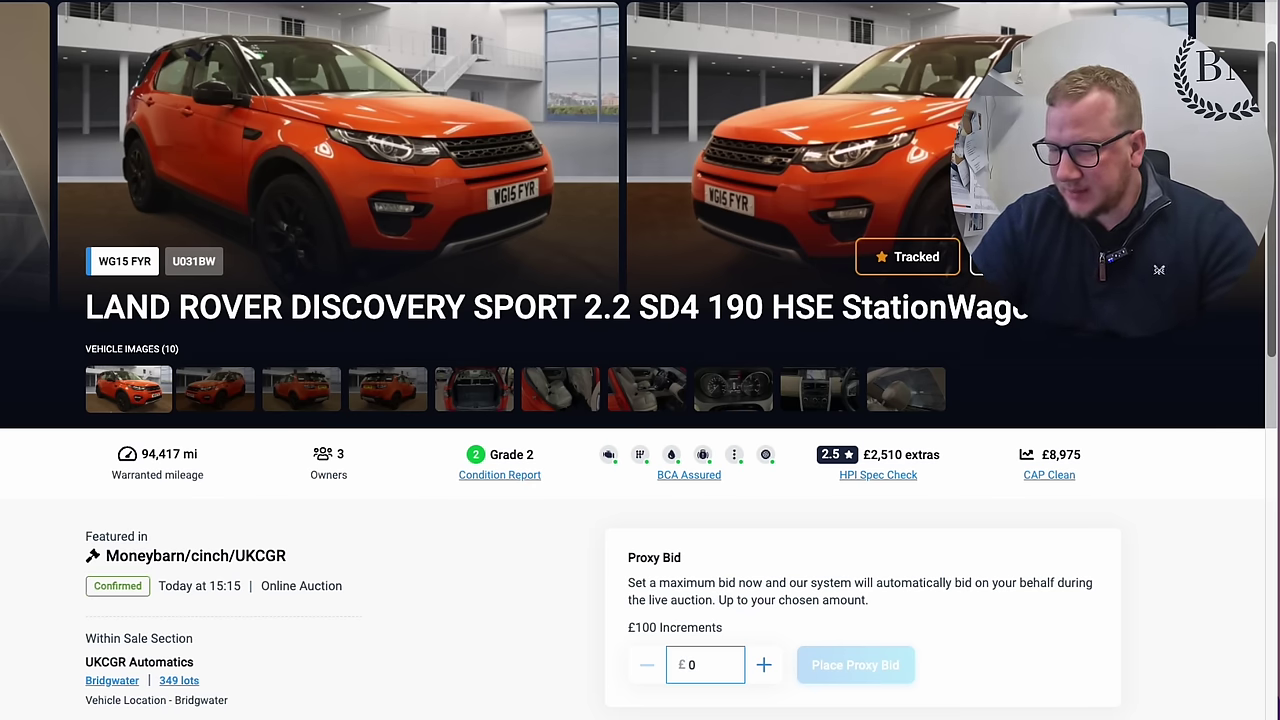
Place and confirm a £9,200 proxy bid on the Land Rover Discovery Sport 2.2 SD4 in the BCA auction
text(92000)
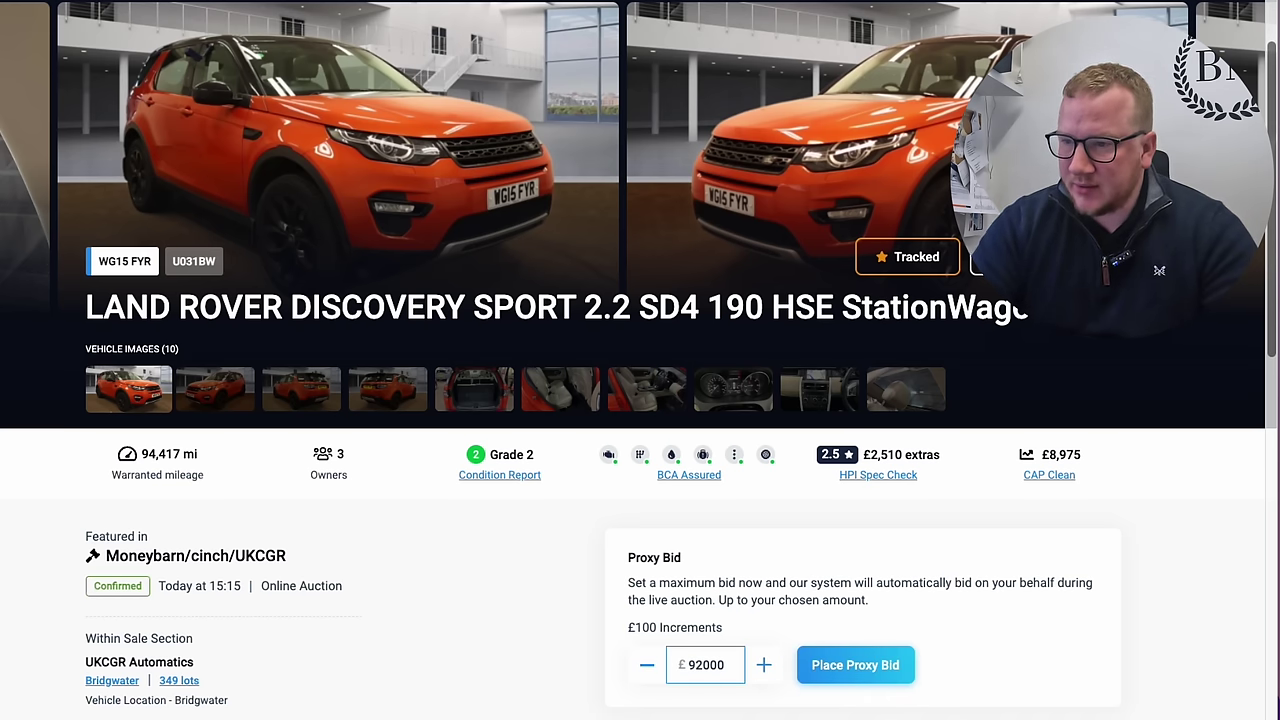
key(BackSpace)
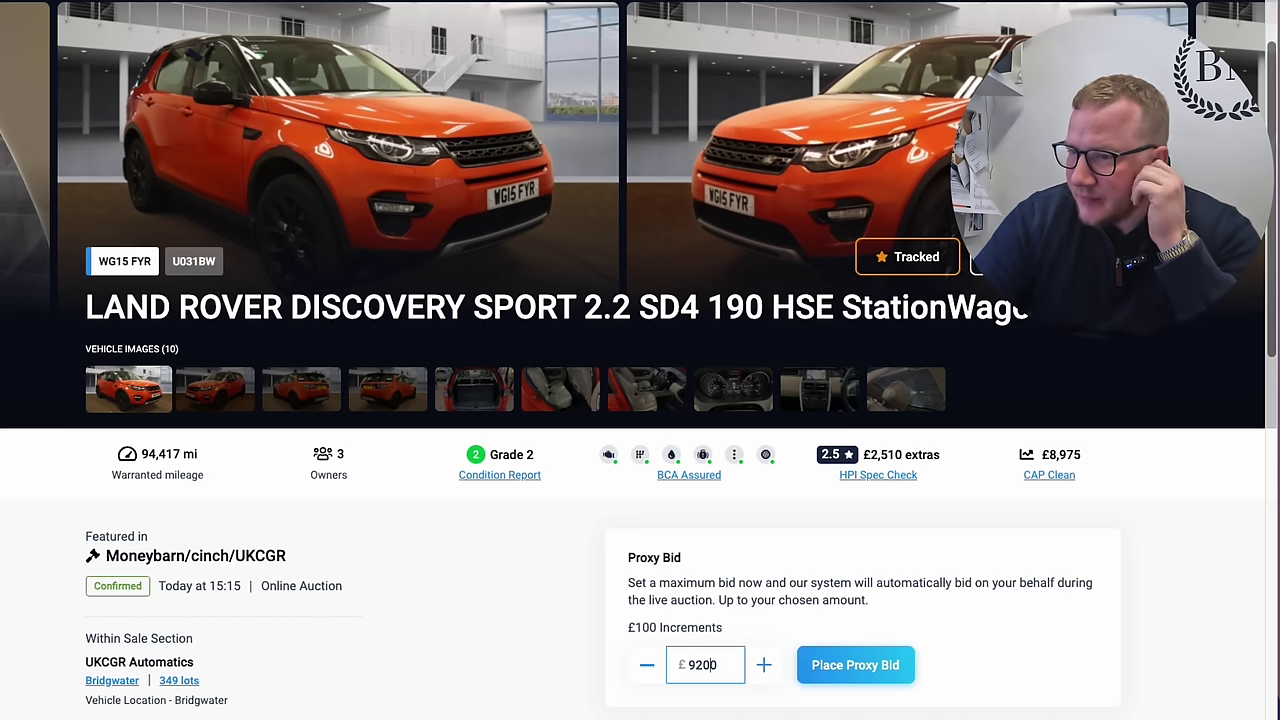
click(826, 675)
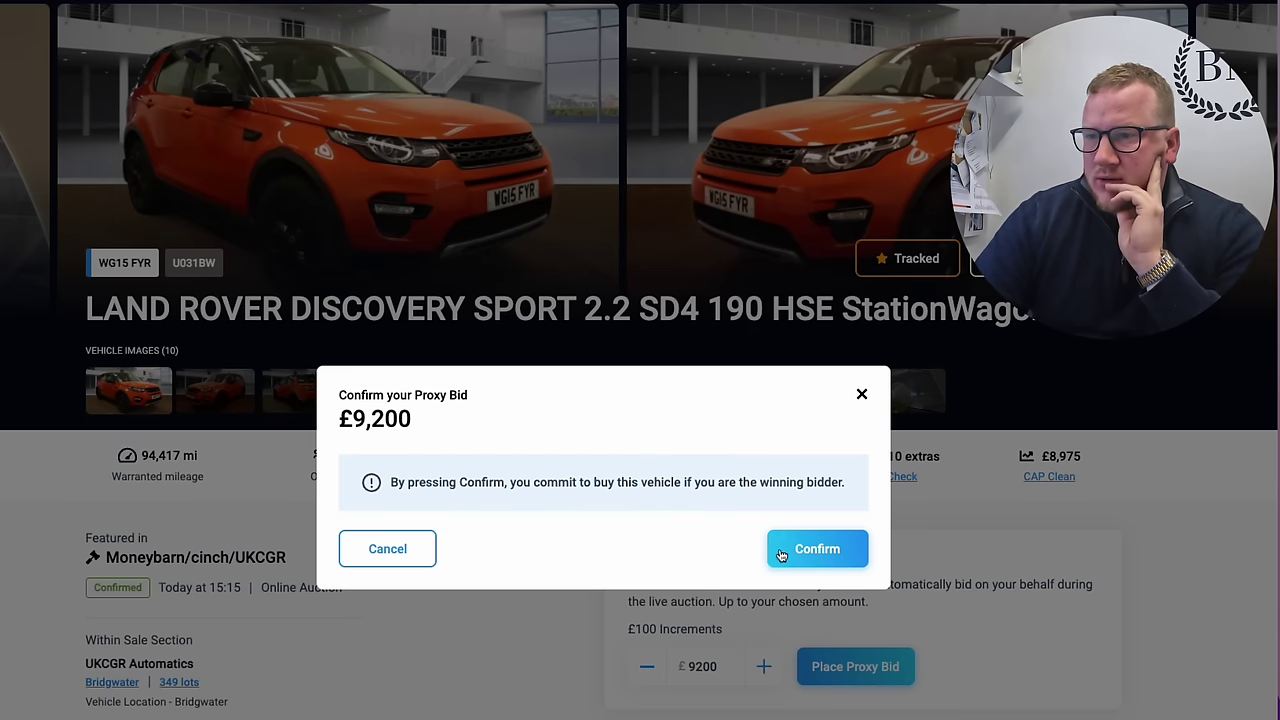
click(814, 553)
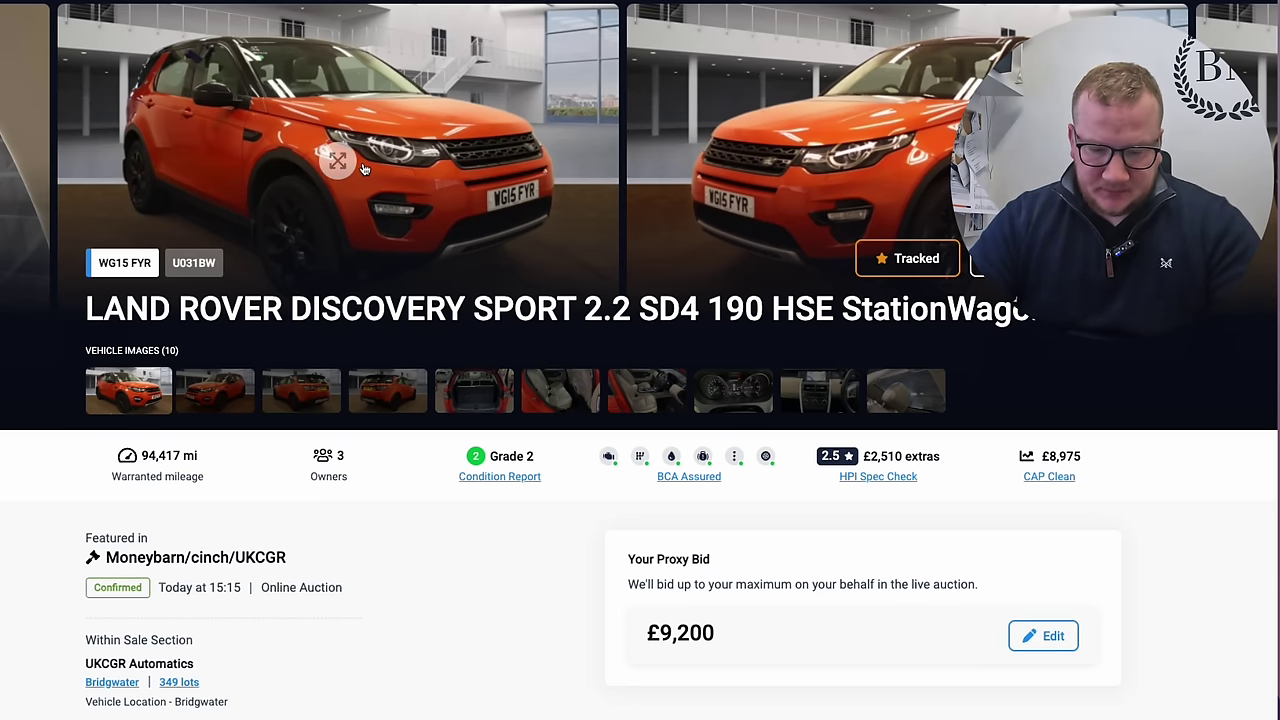
Return to the tracked vehicles, look through the whole list and open the Land Rover R/R Evoque 2.2 SD4 listing
scroll(330, 150, up, 3)
click(170, 112)
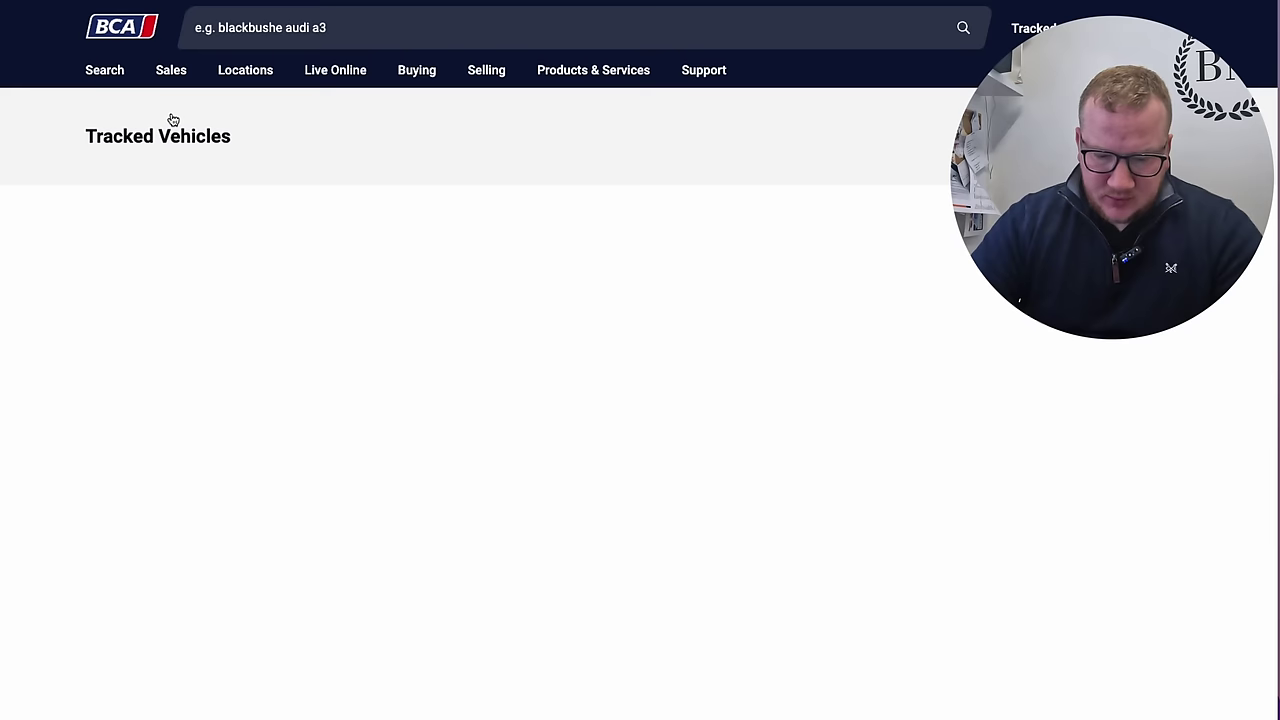
scroll(170, 120, down, 15)
scroll(740, 423, down, 8)
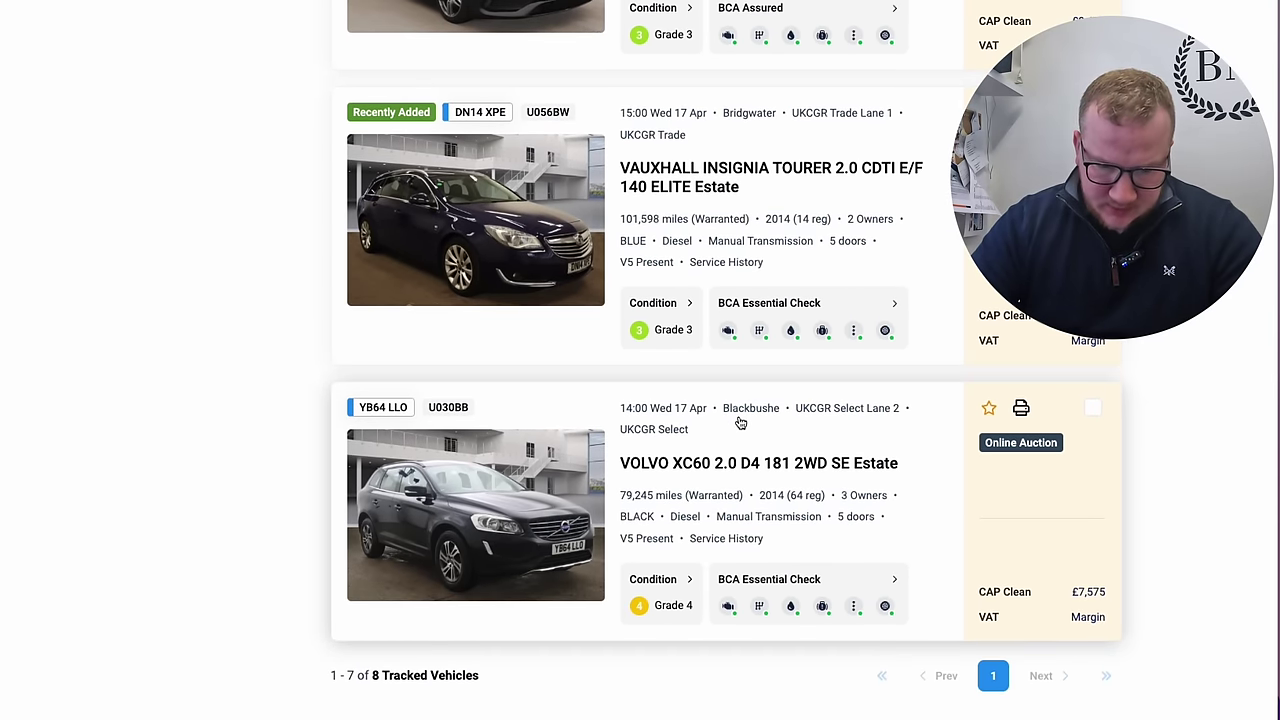
scroll(740, 423, up, 20)
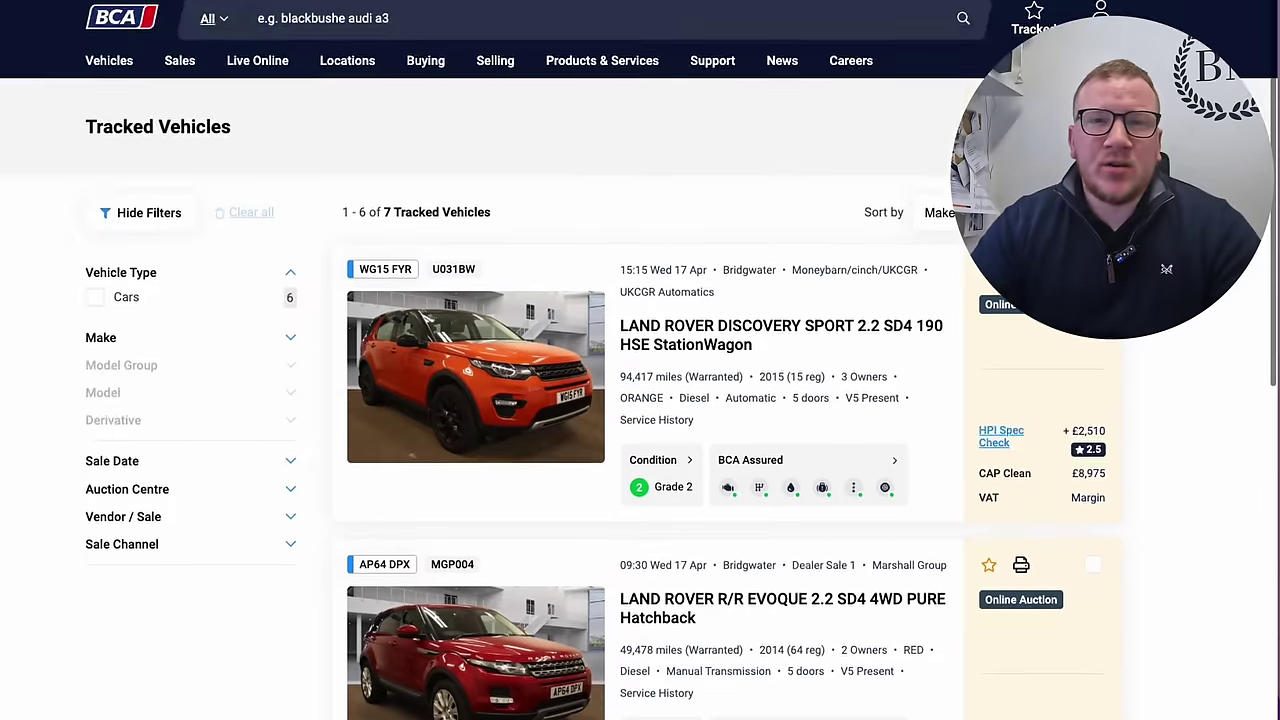
scroll(640, 400, down, 2)
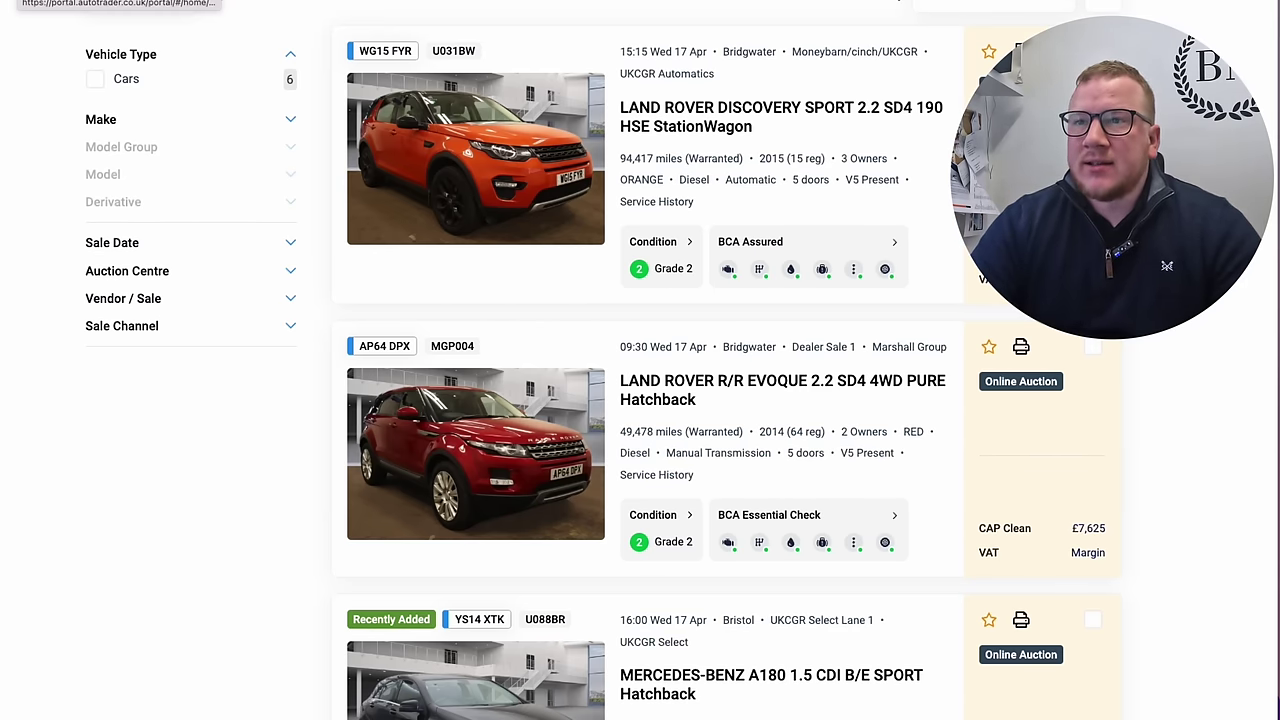
scroll(333, 184, up, 3)
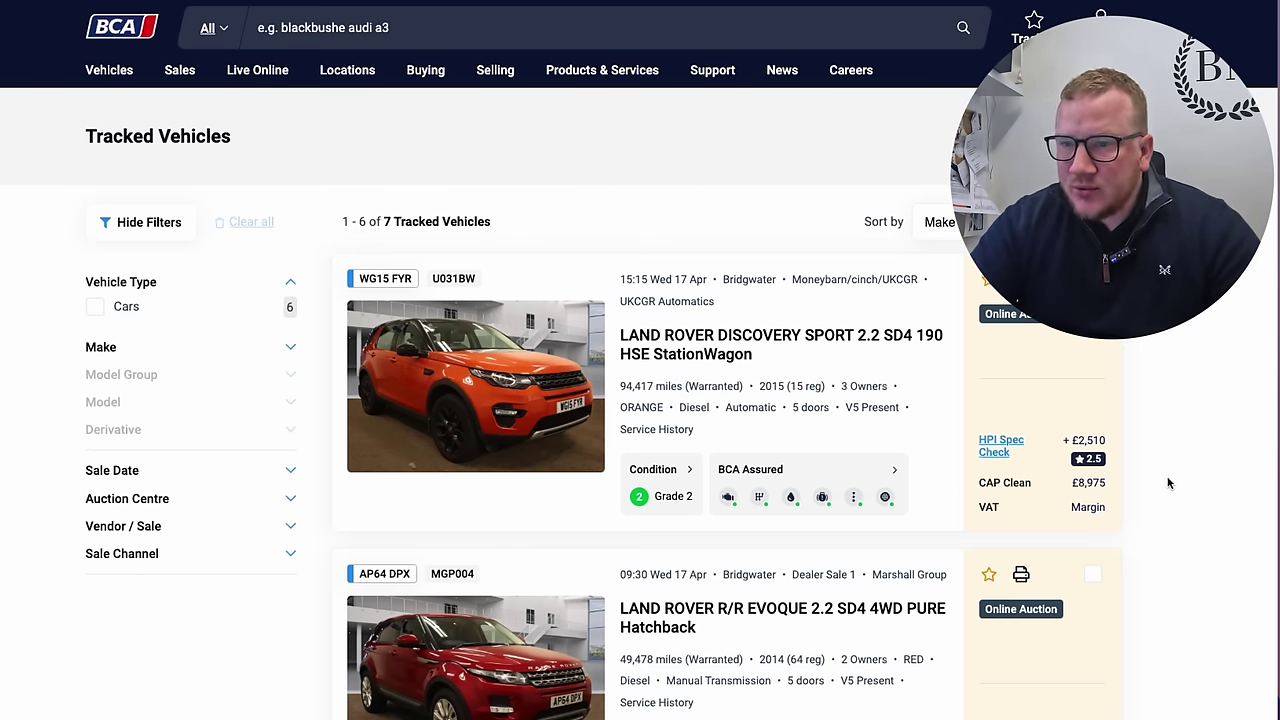
scroll(1166, 478, down, 3)
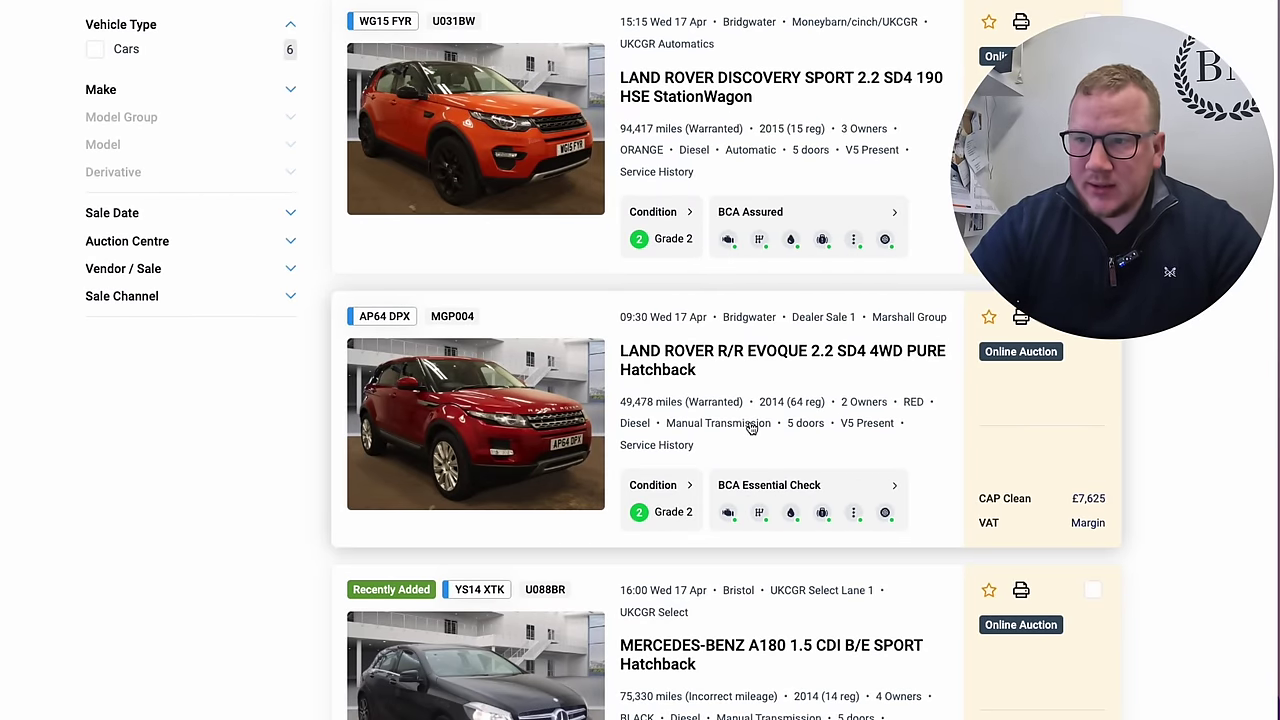
click(740, 361)
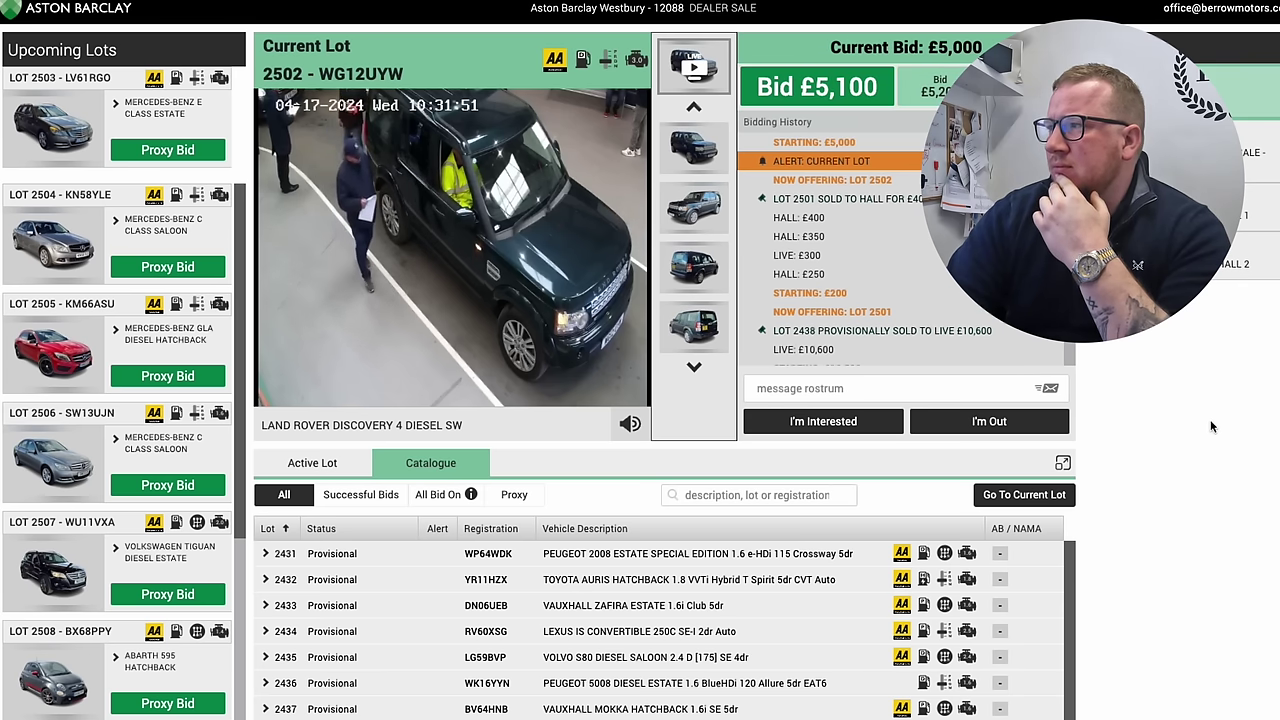
In the Aston Barclay Westbury live sale, bid repeatedly on lot 2502, the Land Rover Discovery 4, from £5,100 up to £7,100
click(819, 88)
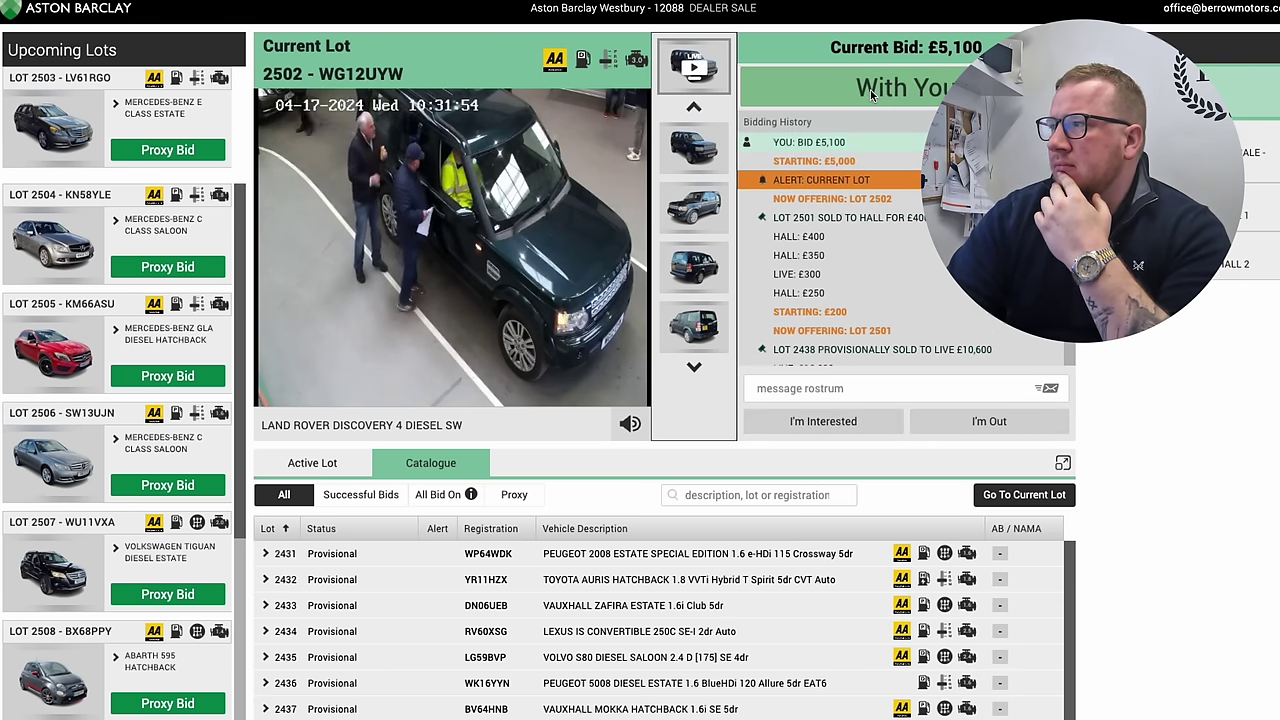
click(850, 91)
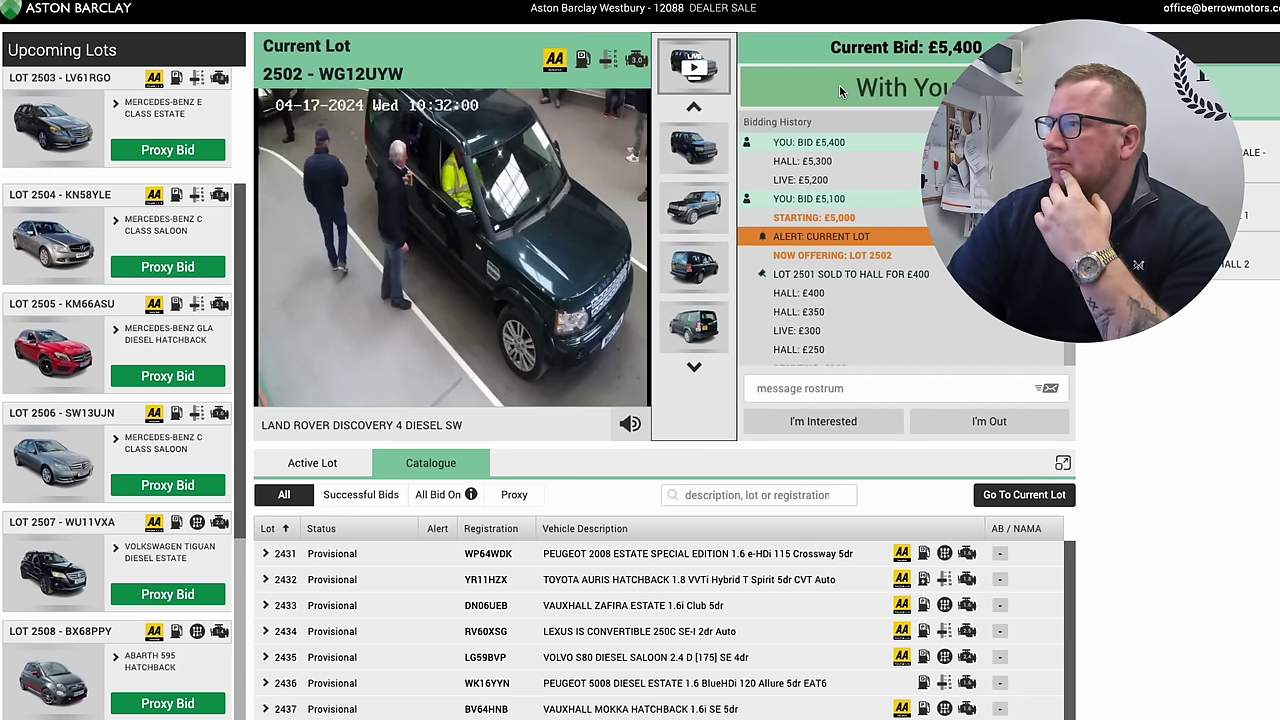
click(841, 91)
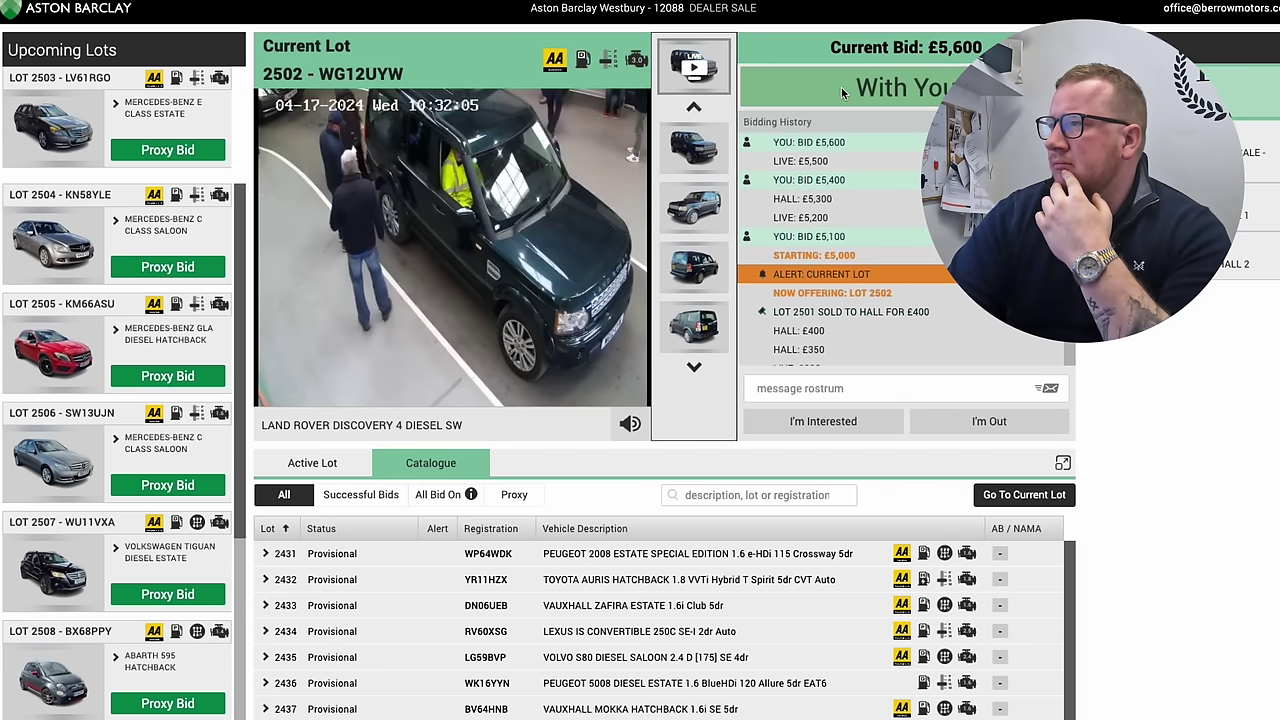
click(834, 88)
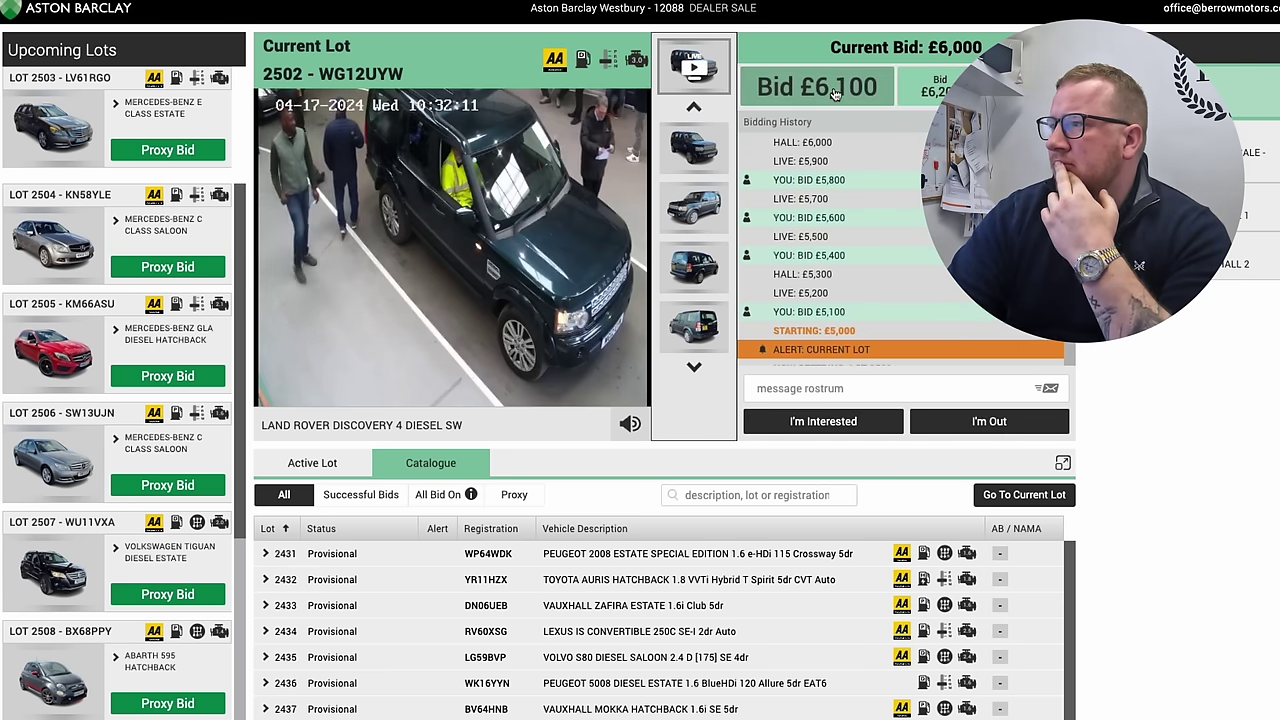
click(834, 88)
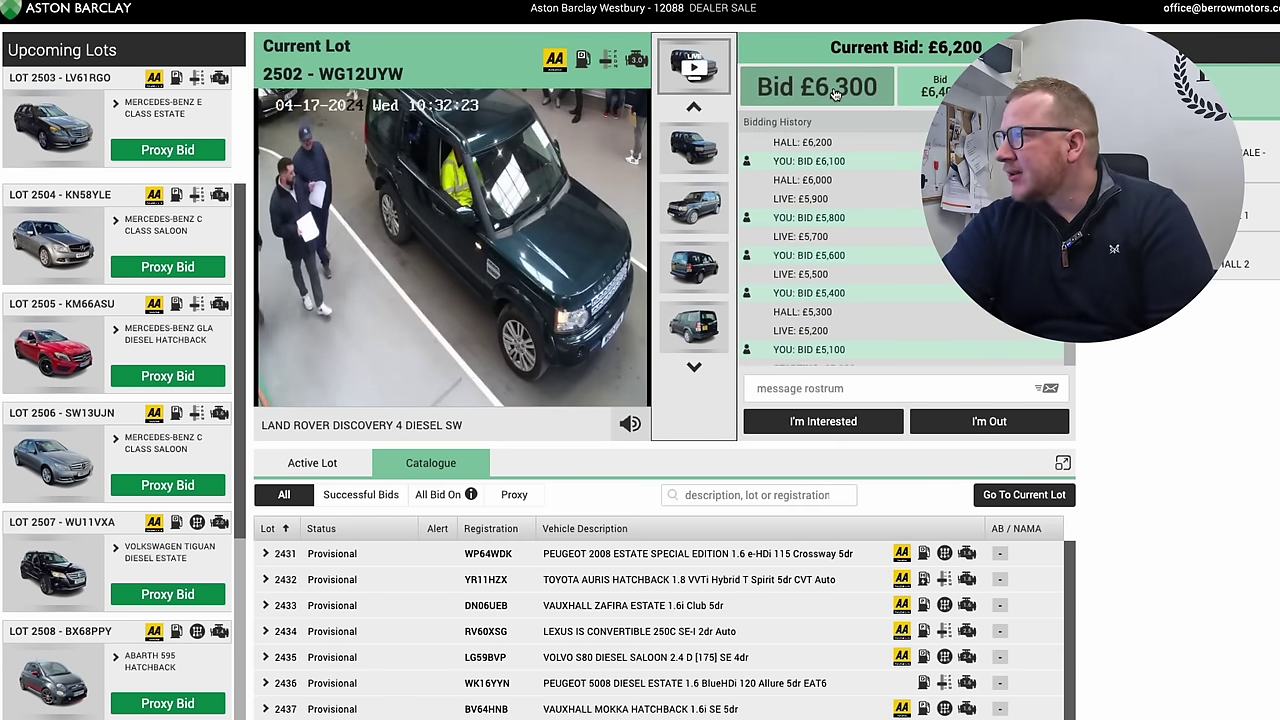
click(834, 90)
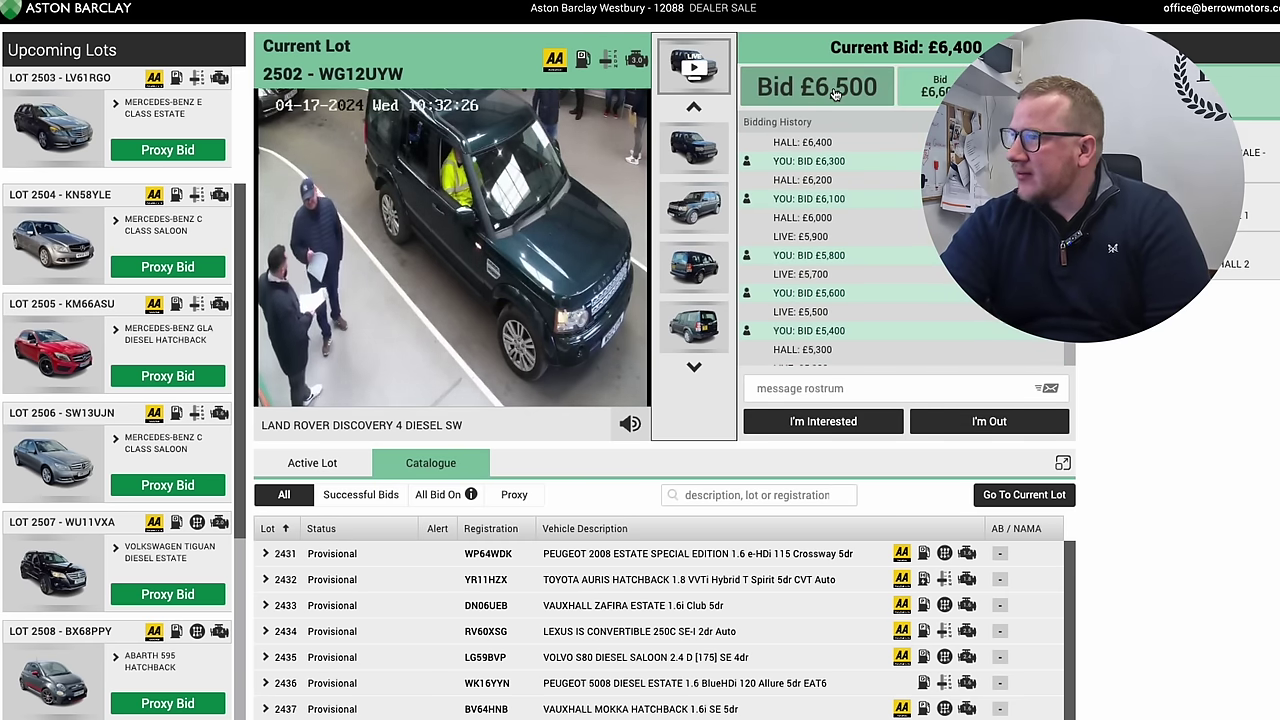
click(835, 90)
click(834, 87)
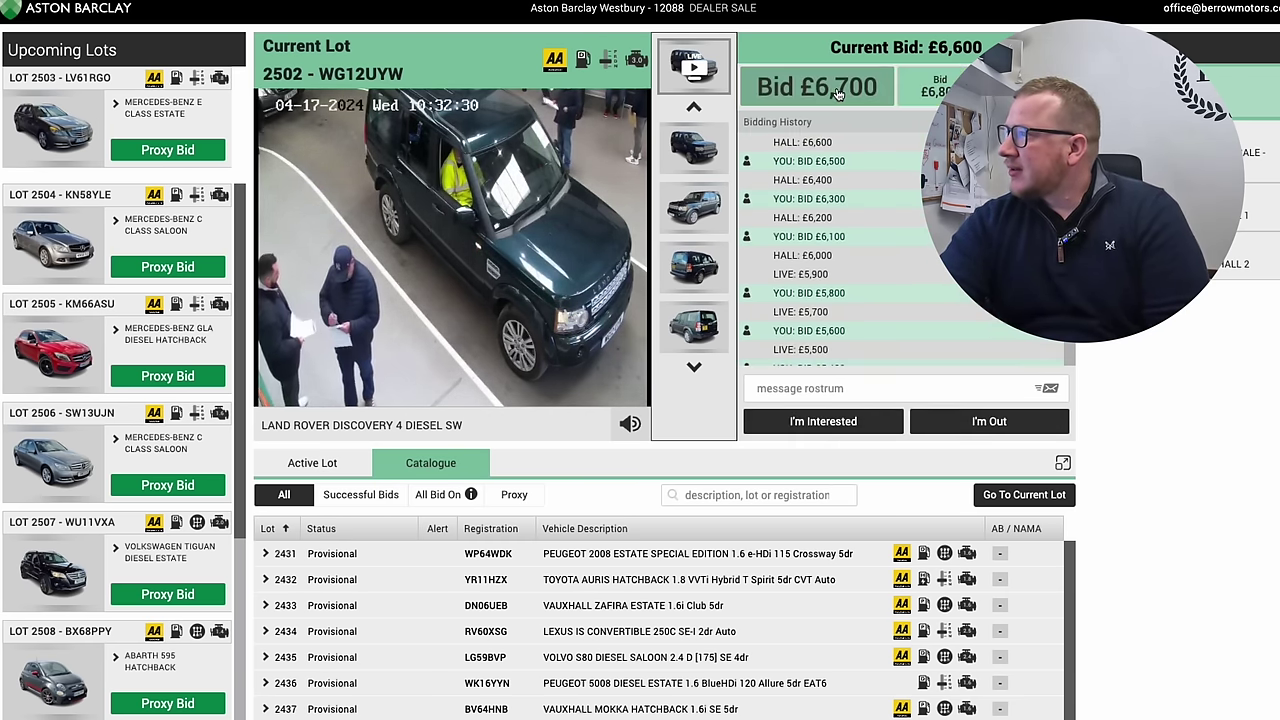
click(840, 90)
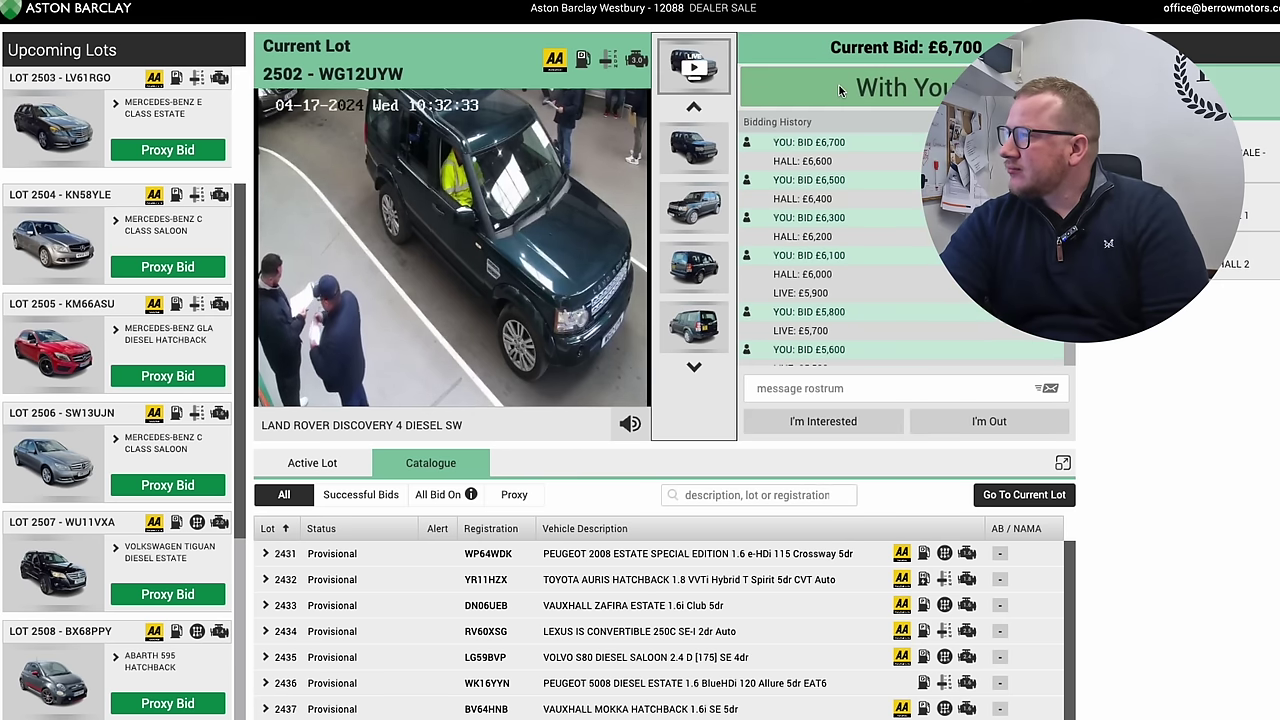
click(840, 90)
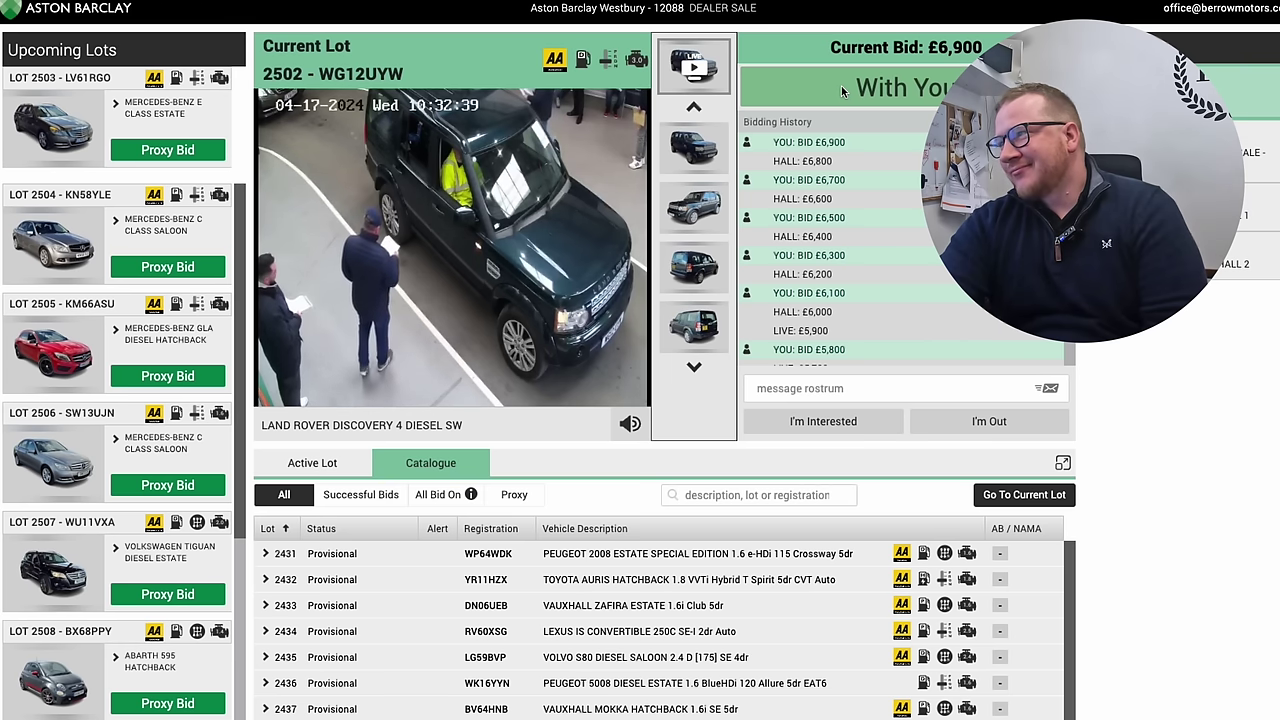
click(841, 86)
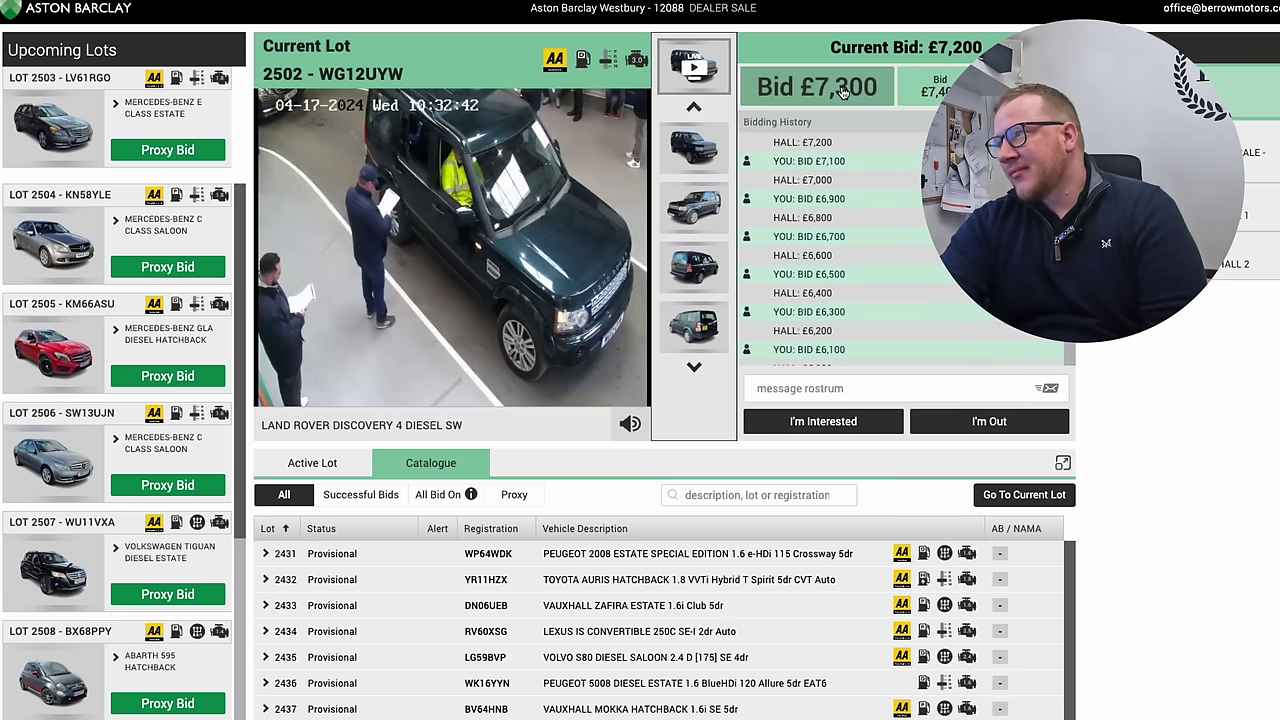
Bid £7,300 and £7,500 on lot 2502, the Land Rover Discovery 4, and withdraw from the bidding
click(842, 88)
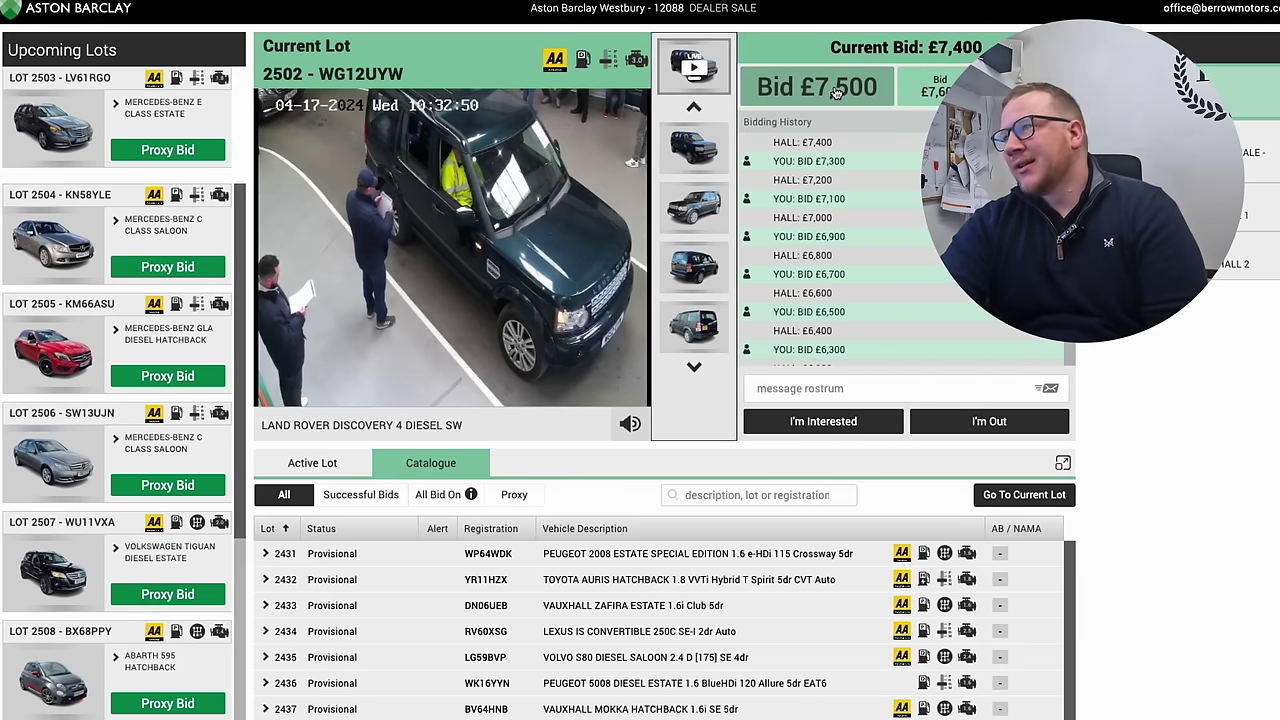
click(825, 92)
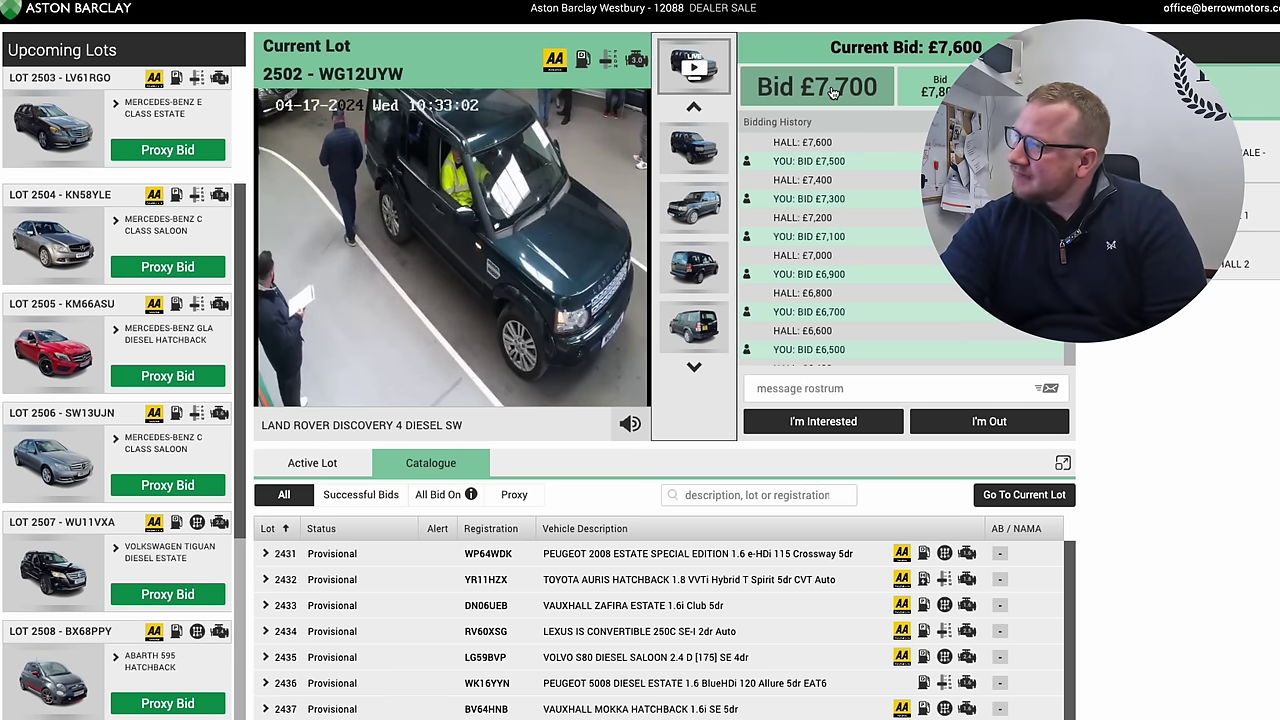
click(928, 425)
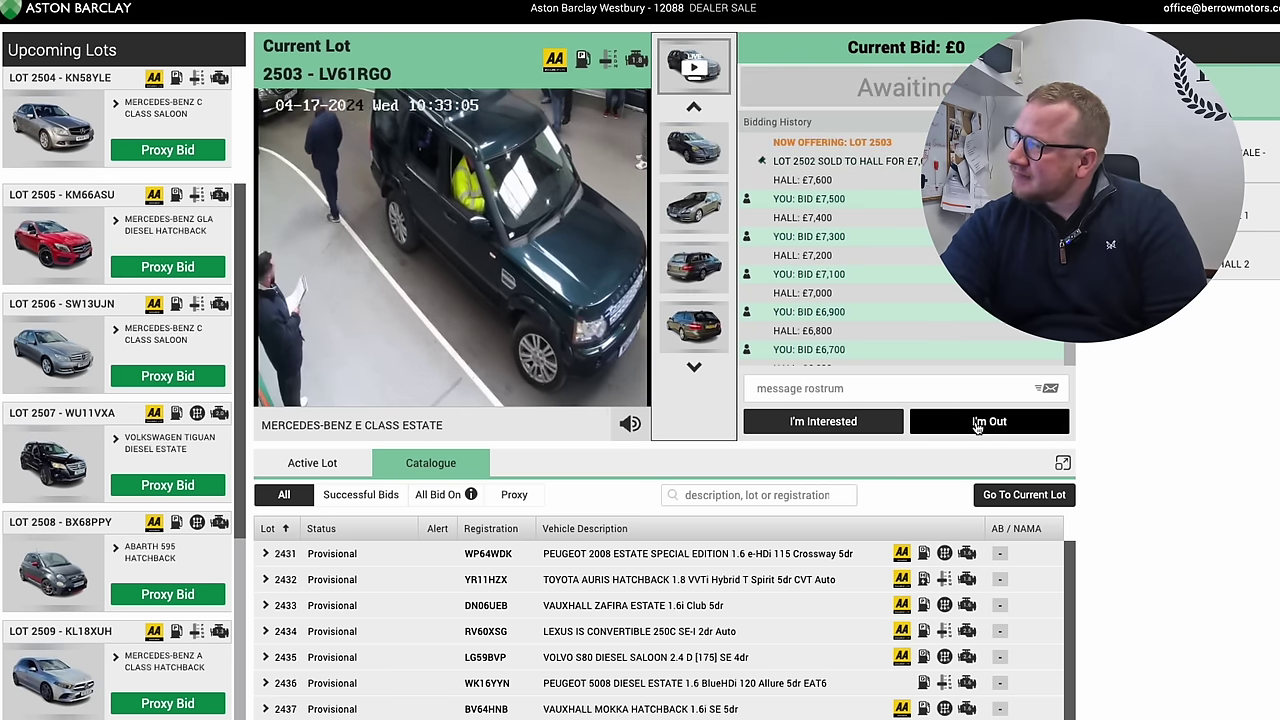
click(631, 424)
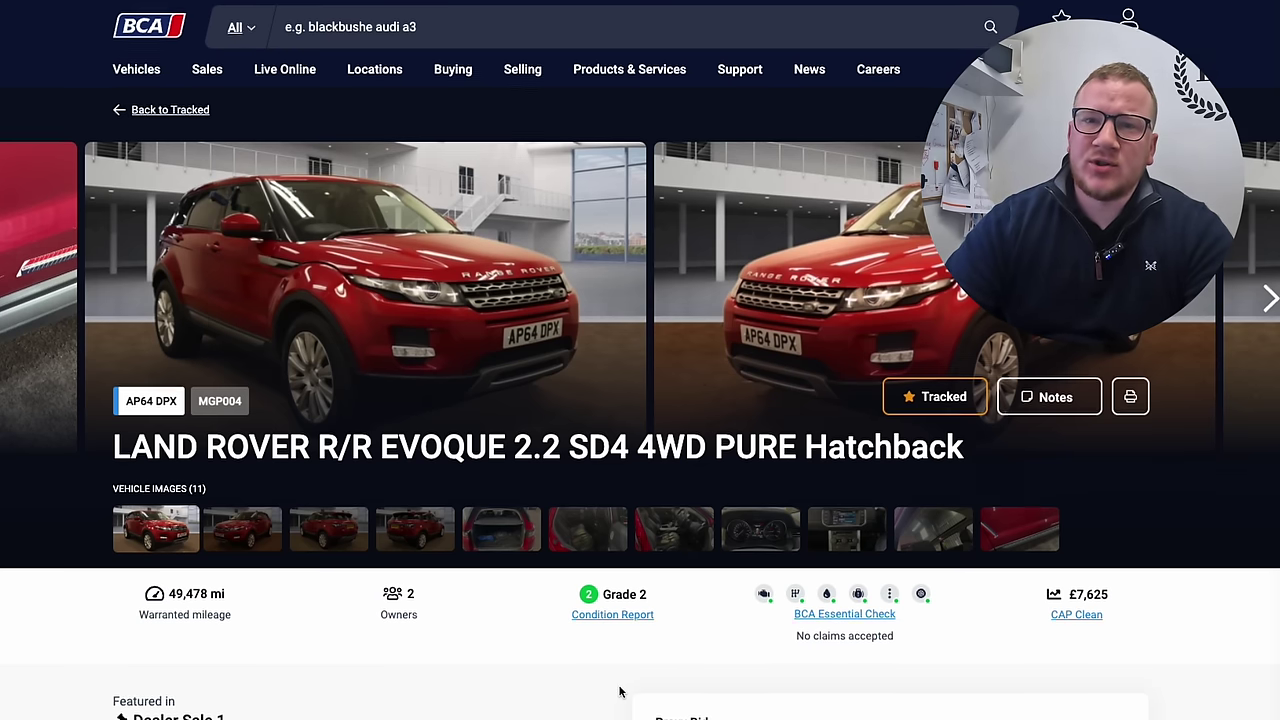
Examine the Range Rover Evoque listing's mileage, specification, service history, equipment, condition grade and guide pricing
scroll(619, 691, down, 2)
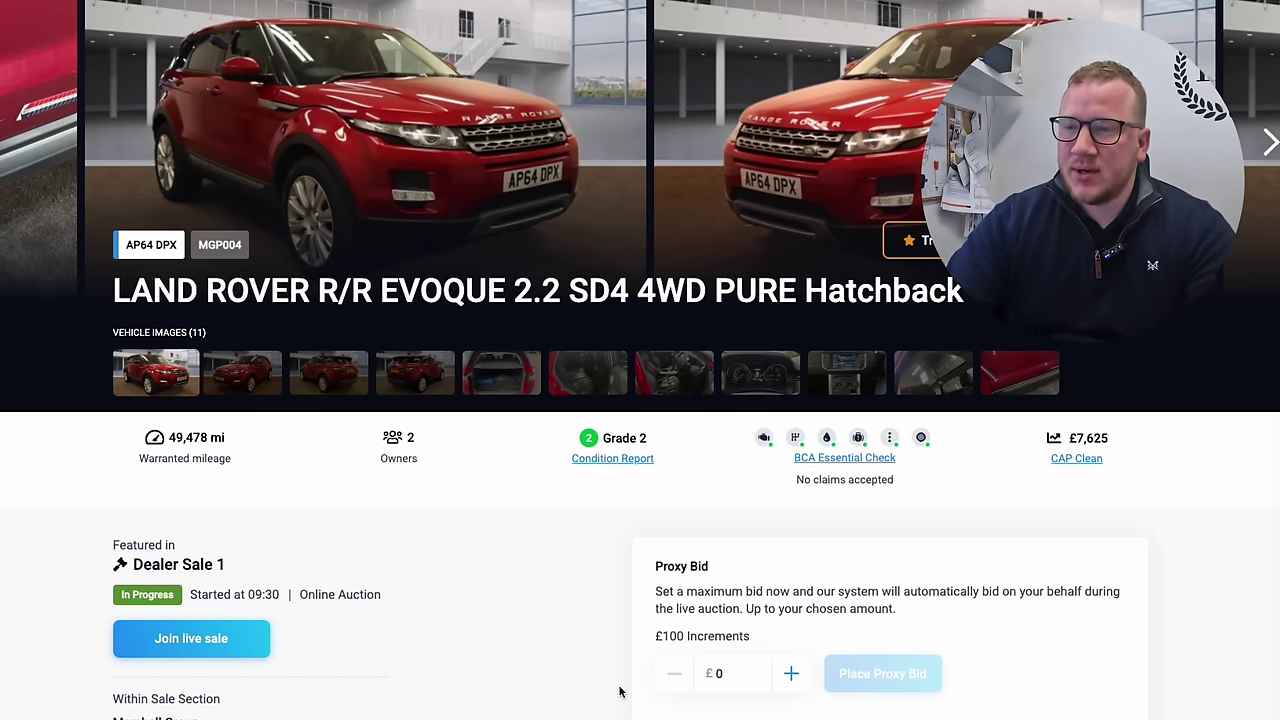
scroll(620, 536, down, 3)
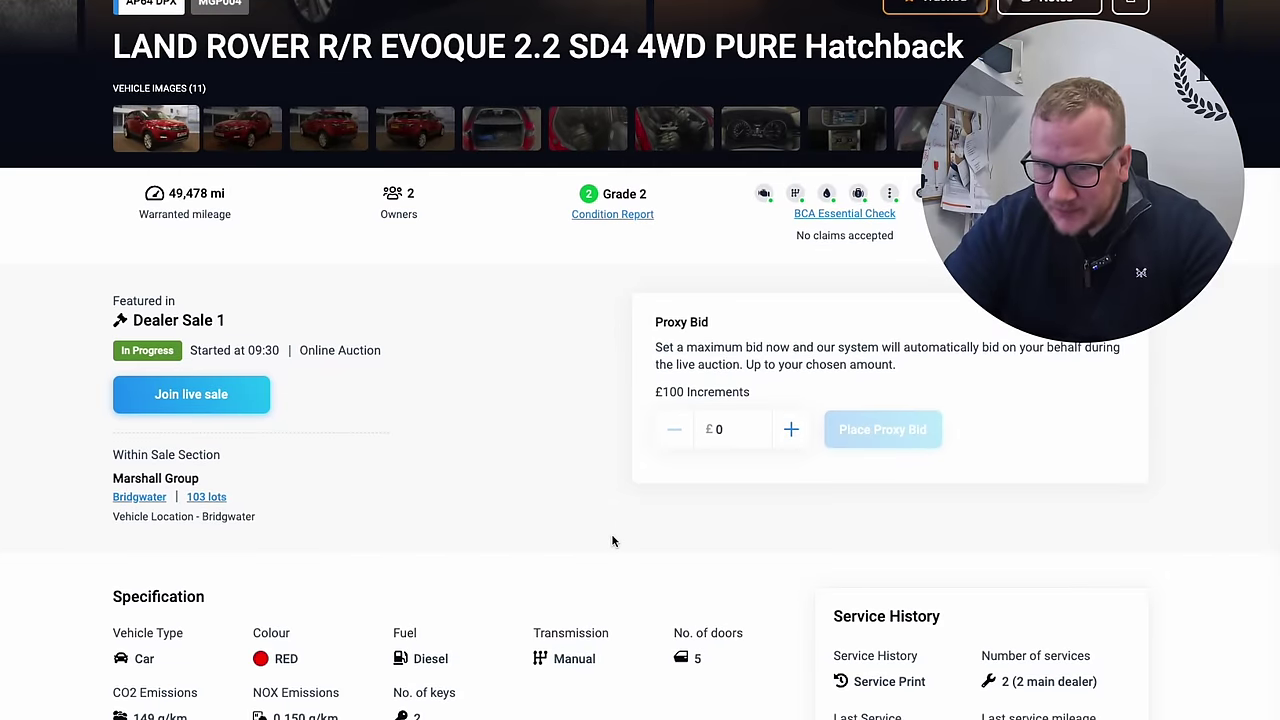
scroll(613, 540, up, 4)
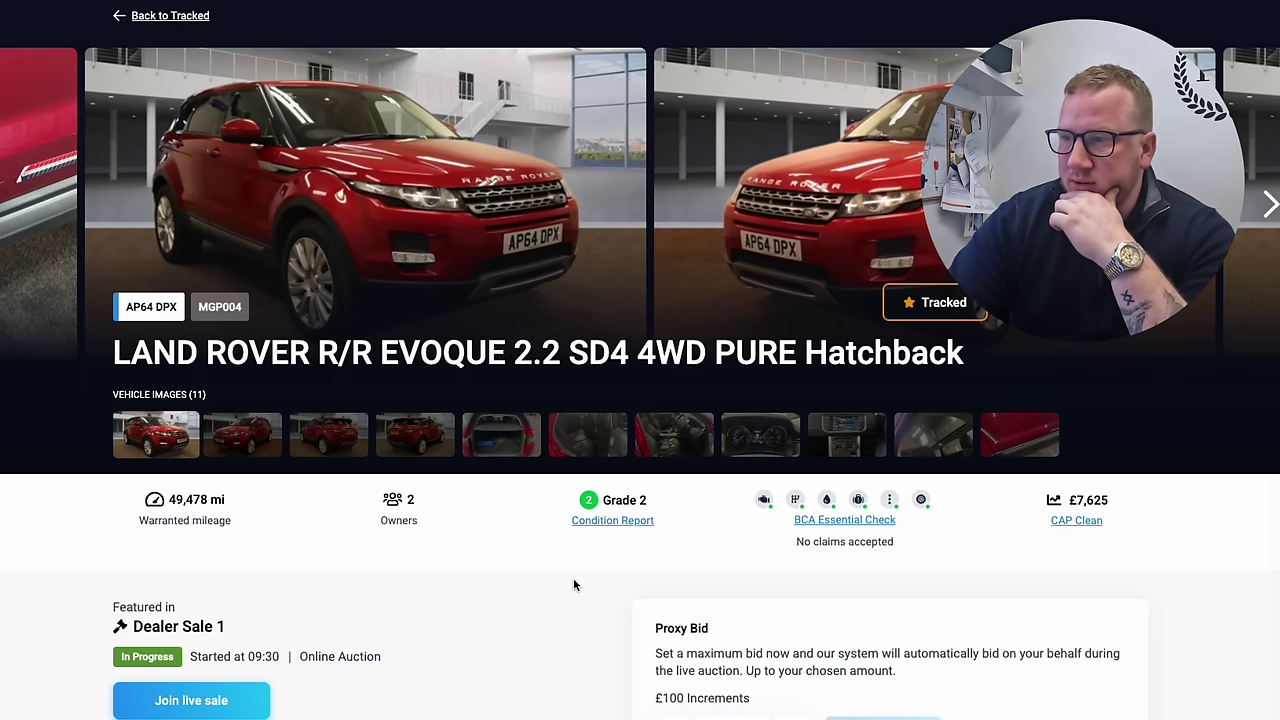
scroll(575, 579, down, 1)
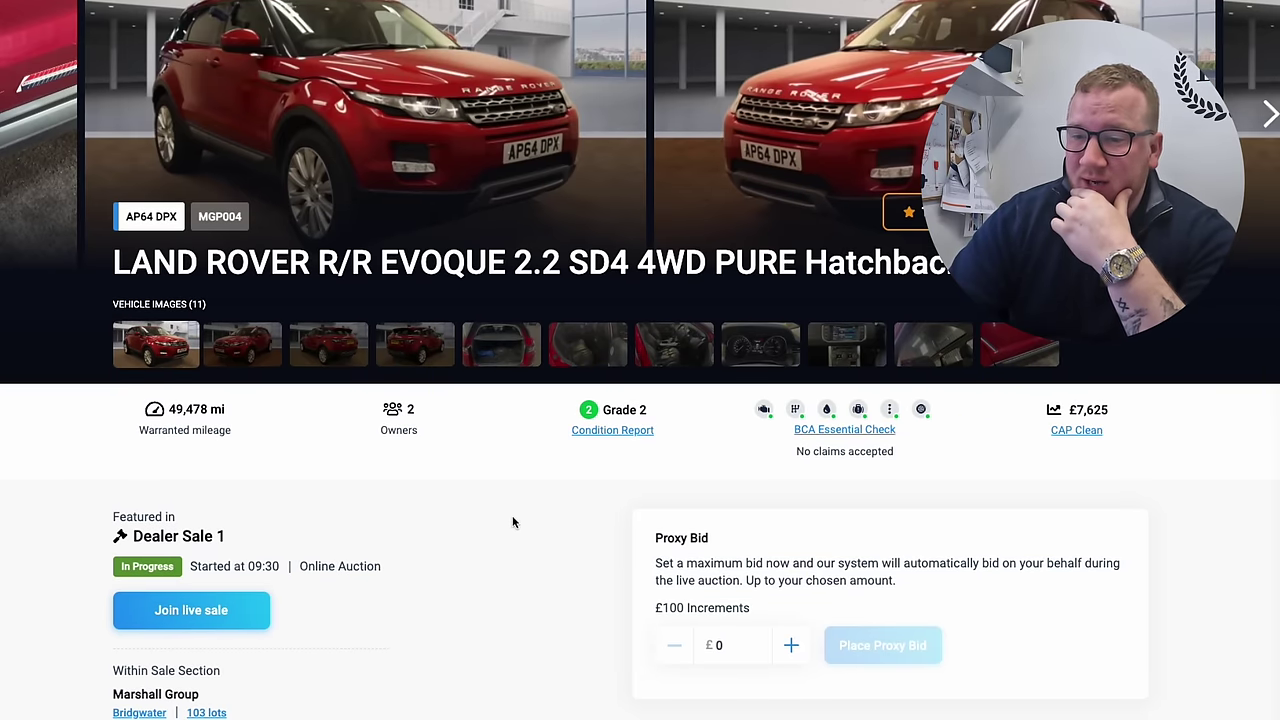
scroll(546, 523, down, 4)
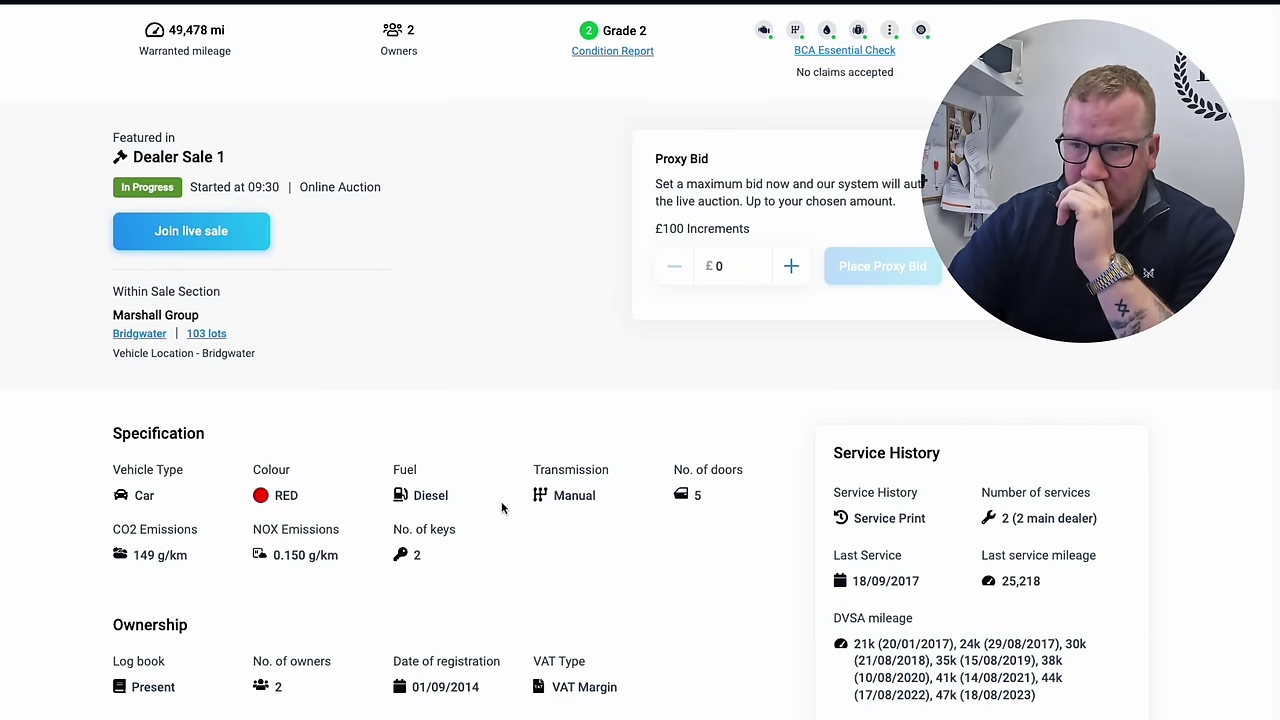
scroll(639, 640, down, 3)
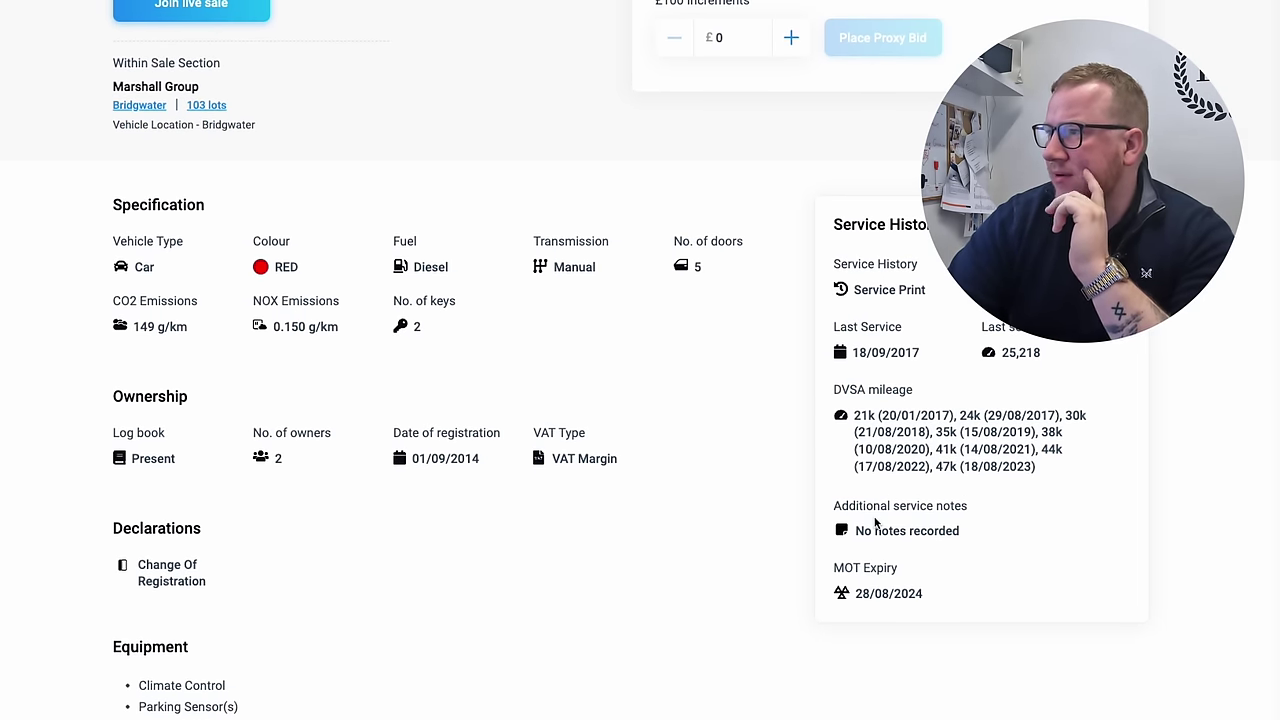
scroll(751, 594, down, 7)
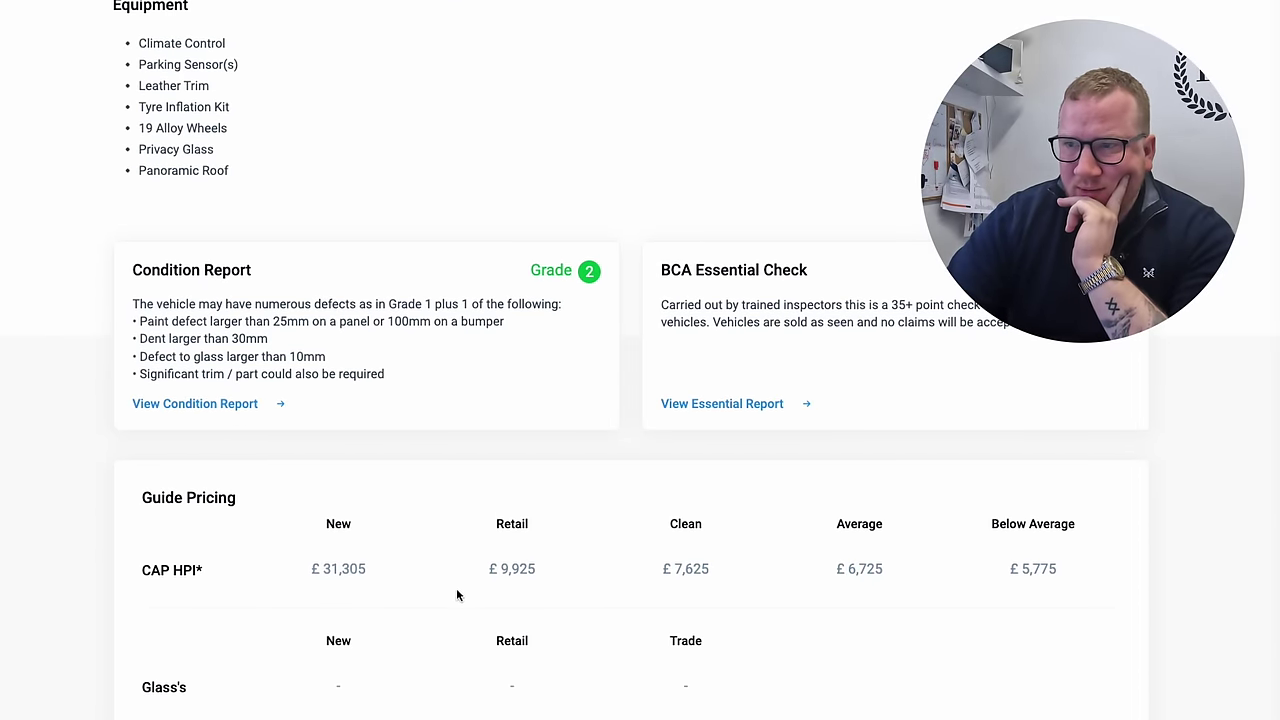
scroll(459, 577, up, 15)
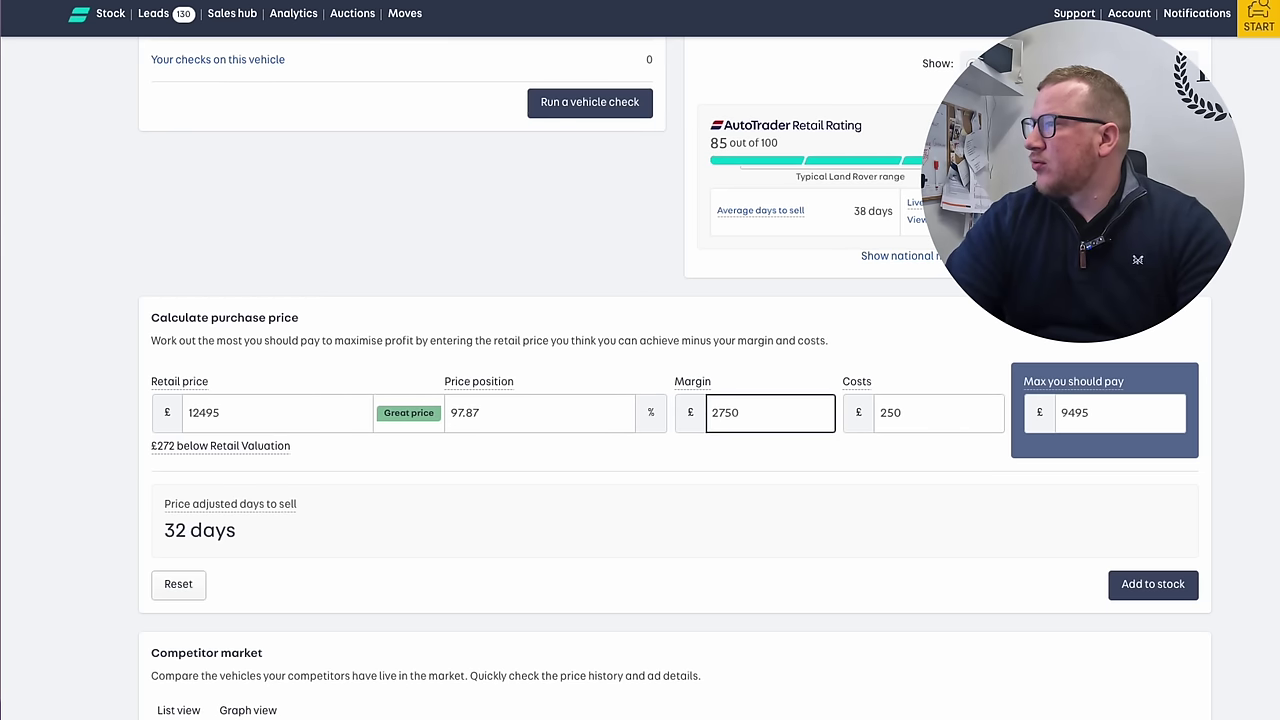
scroll(640, 400, up, 5)
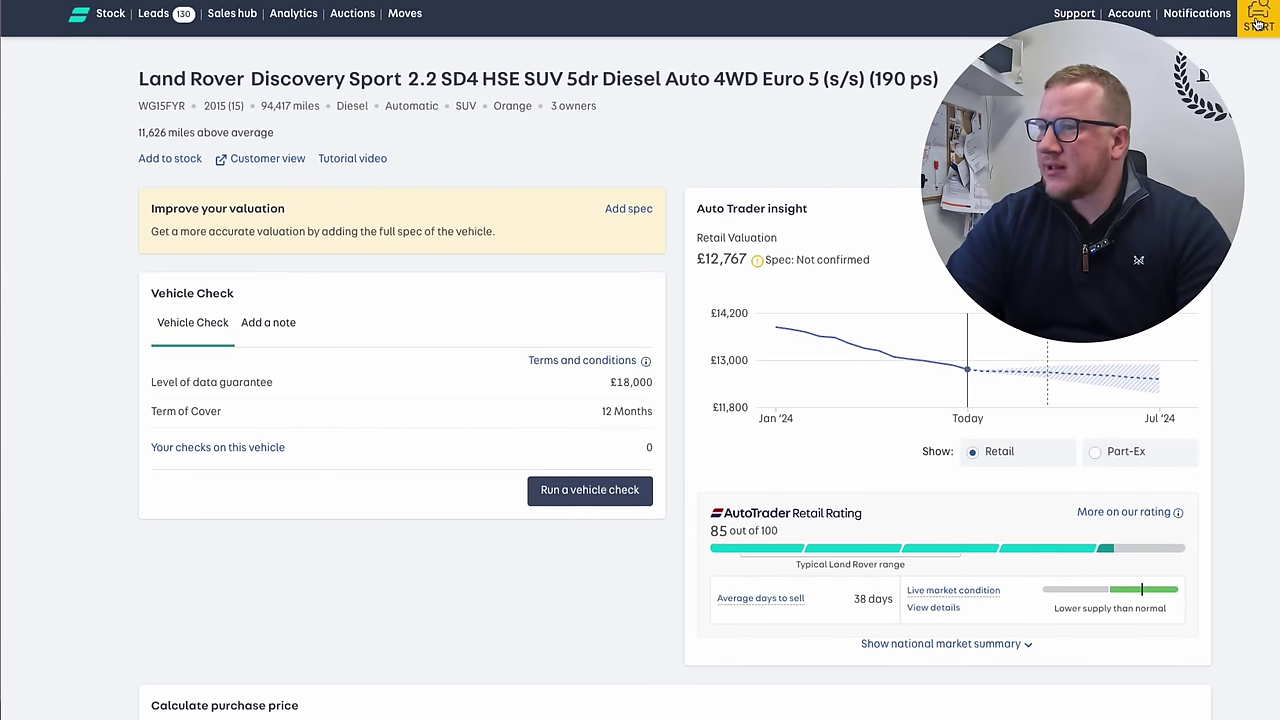
click(1257, 22)
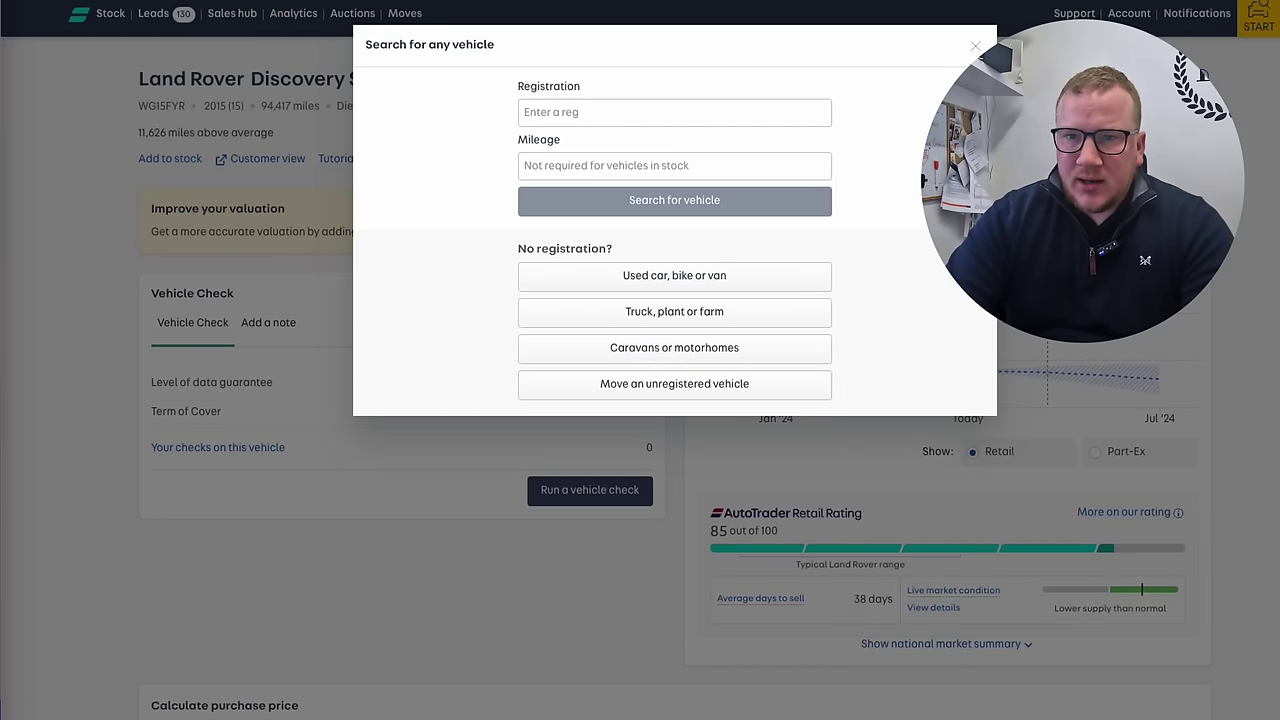
click(638, 112)
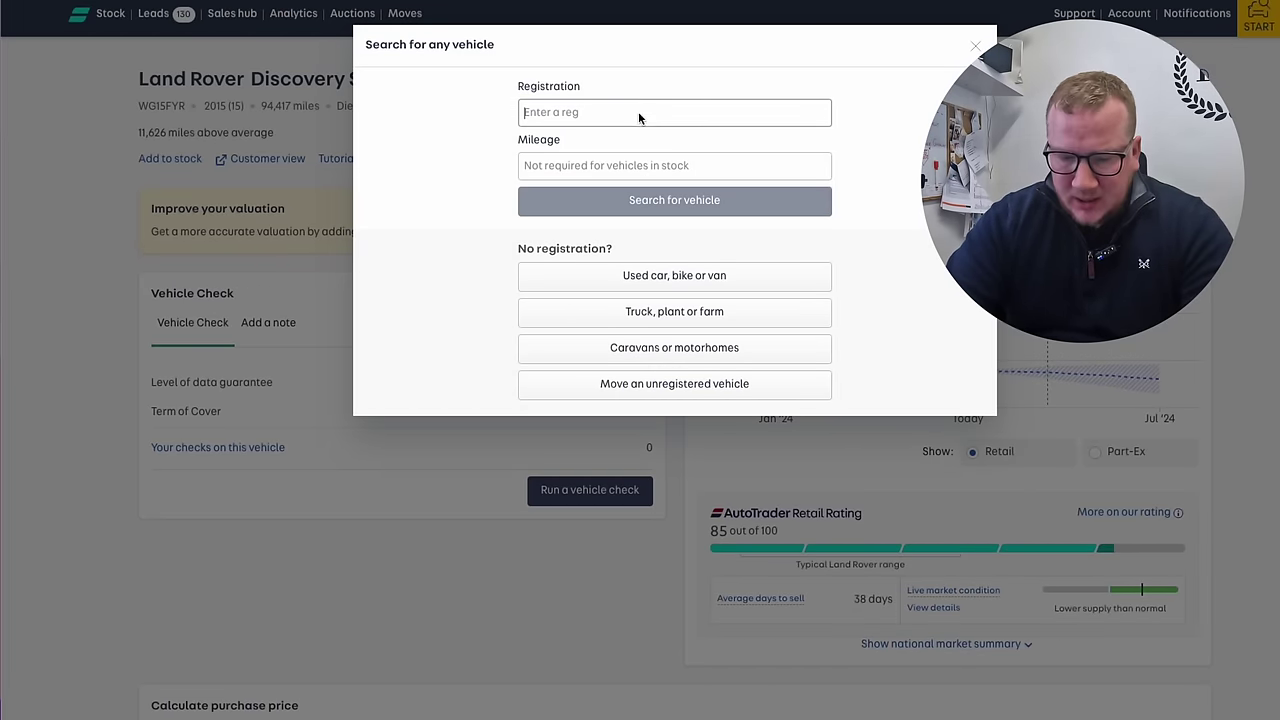
text(AP64 DPX)
click(556, 166)
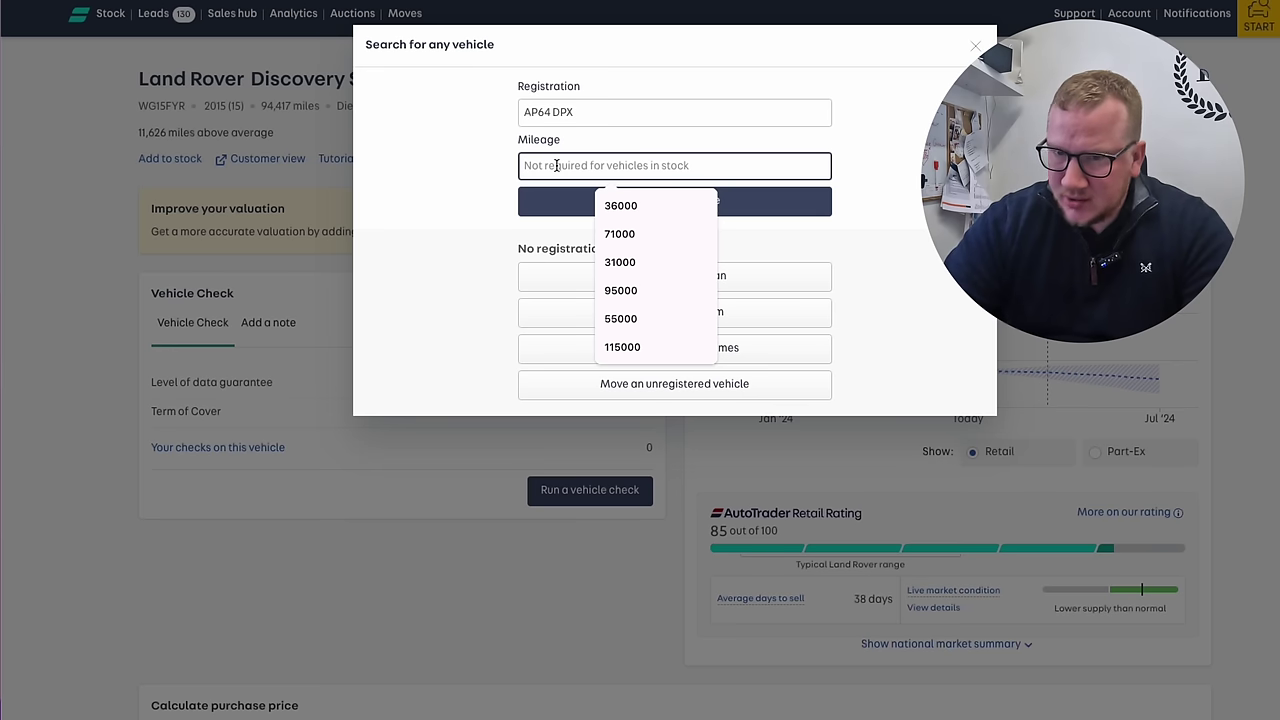
text(49470)
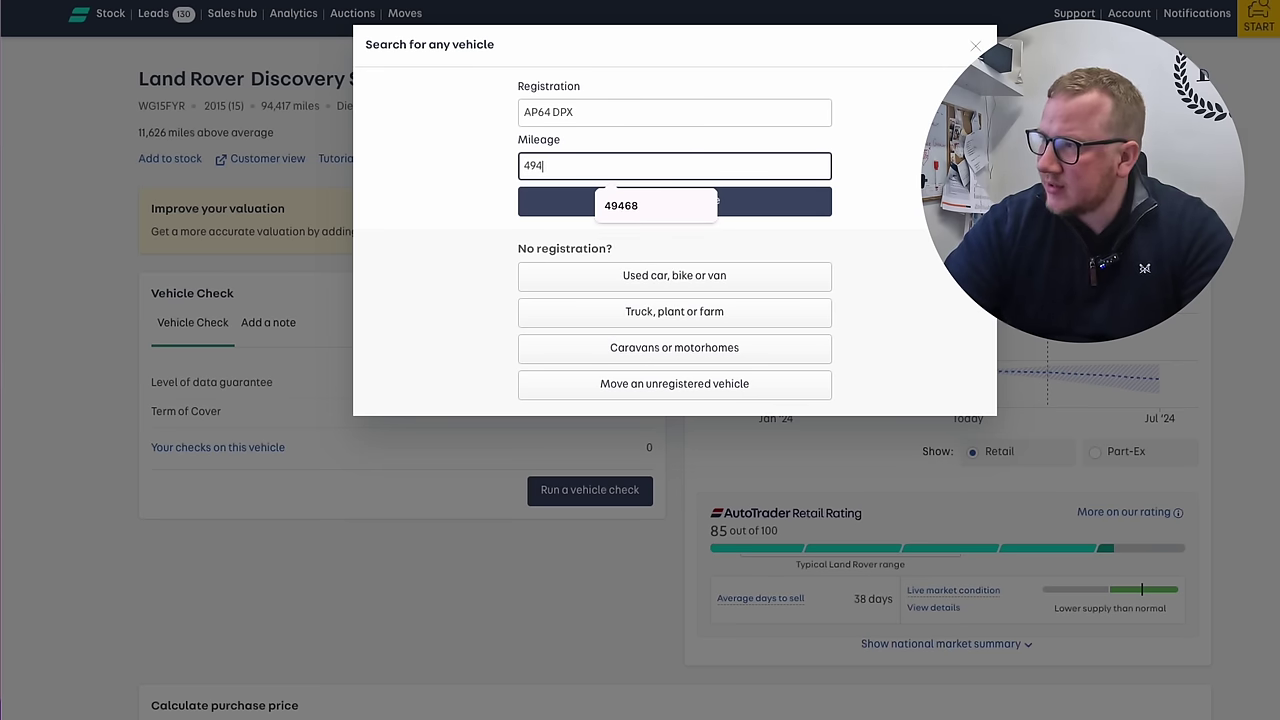
key(Return)
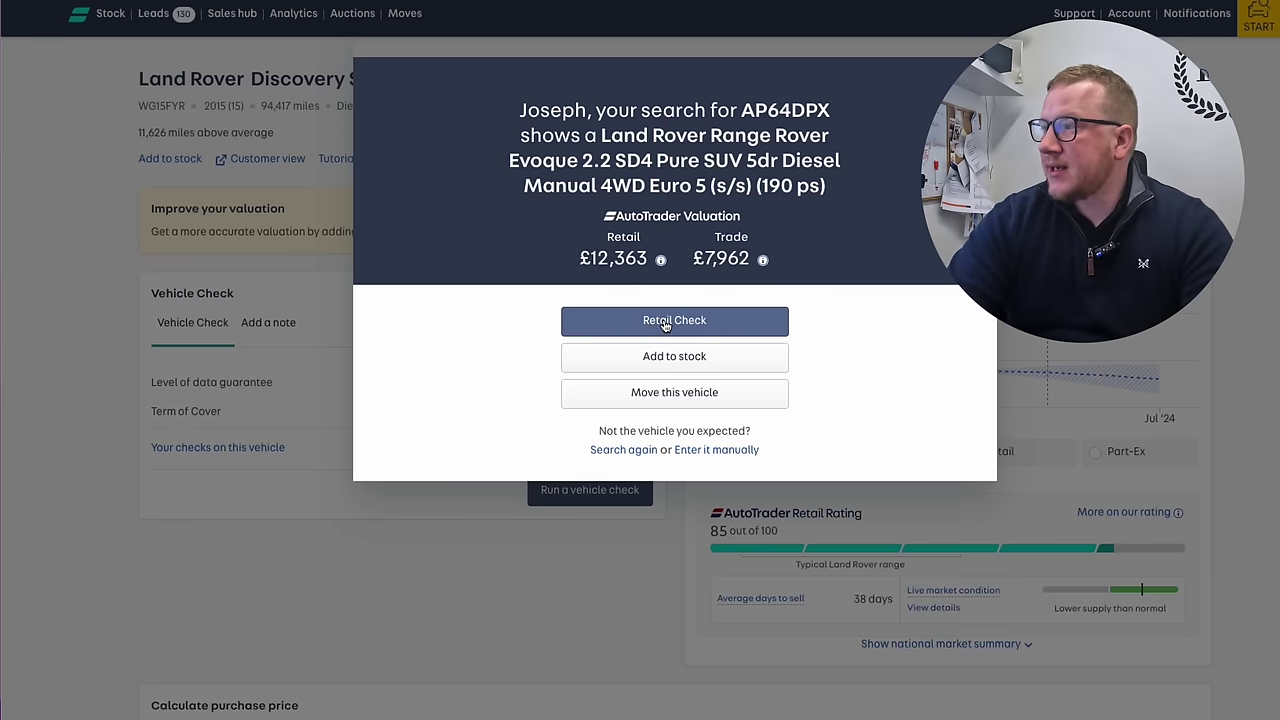
click(663, 320)
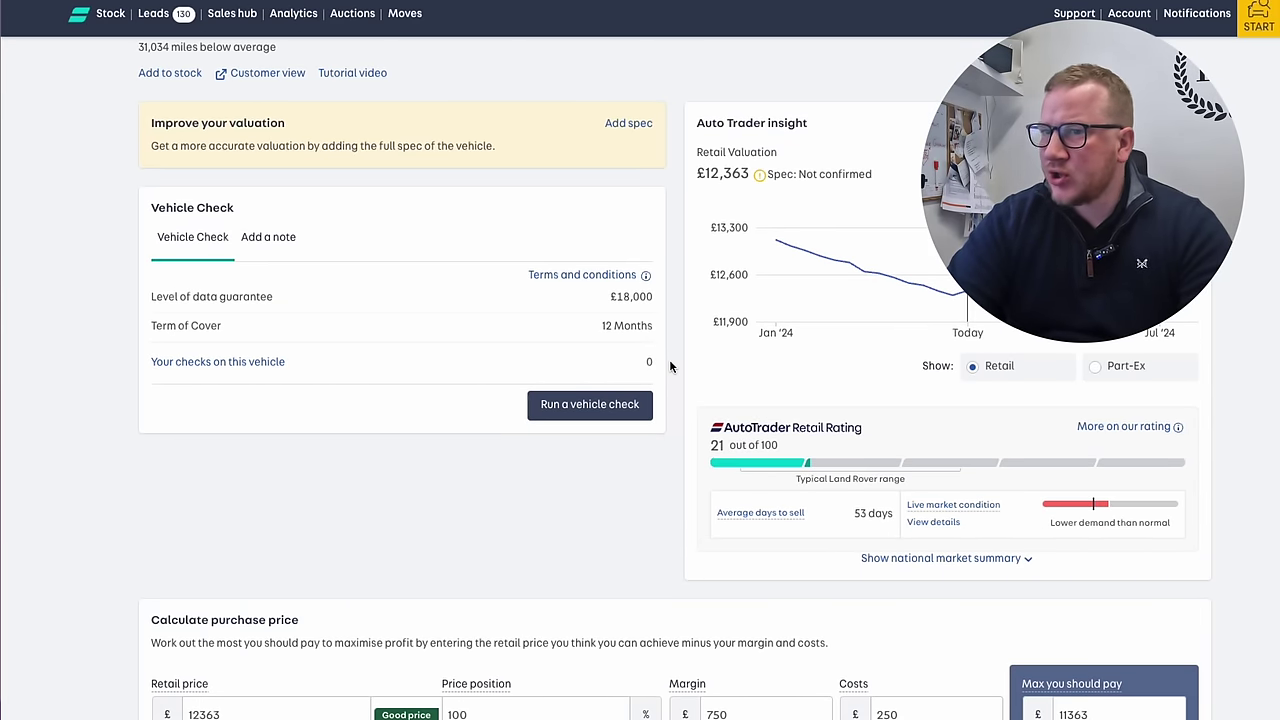
Open the retail price for editing in the Evoque's purchase price calculation and view its competitor market
scroll(670, 366, down, 2)
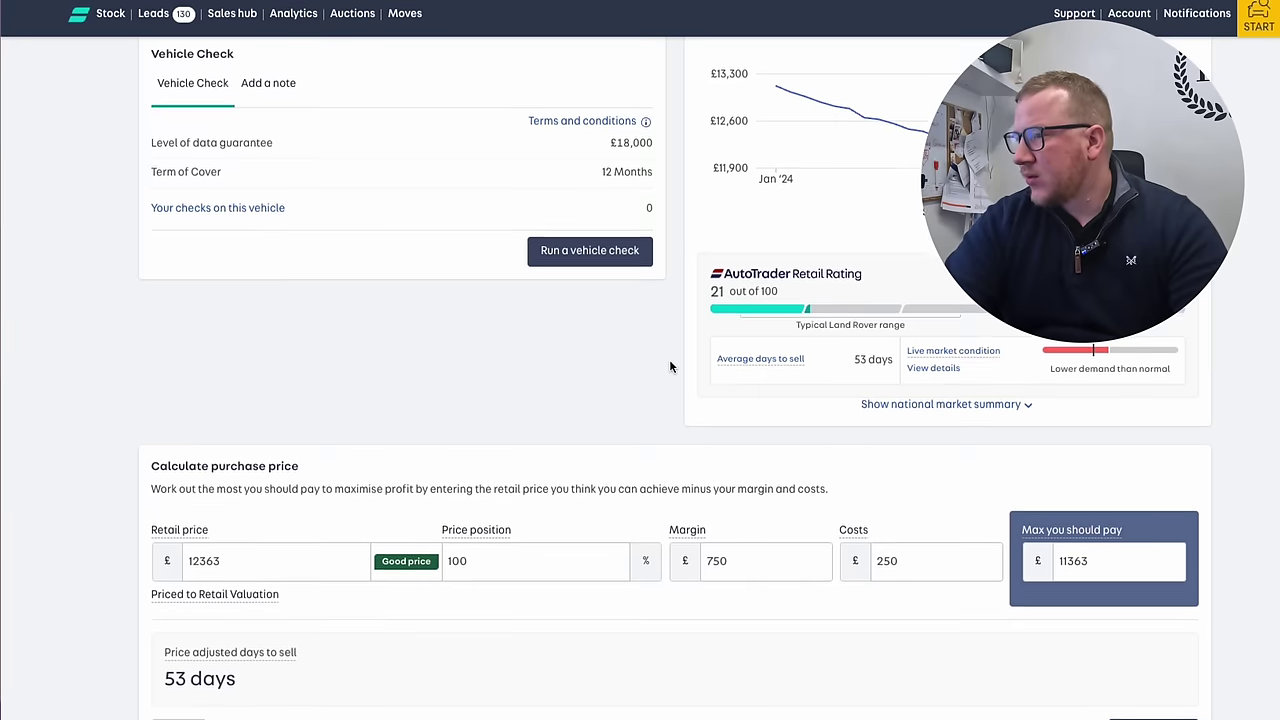
click(238, 509)
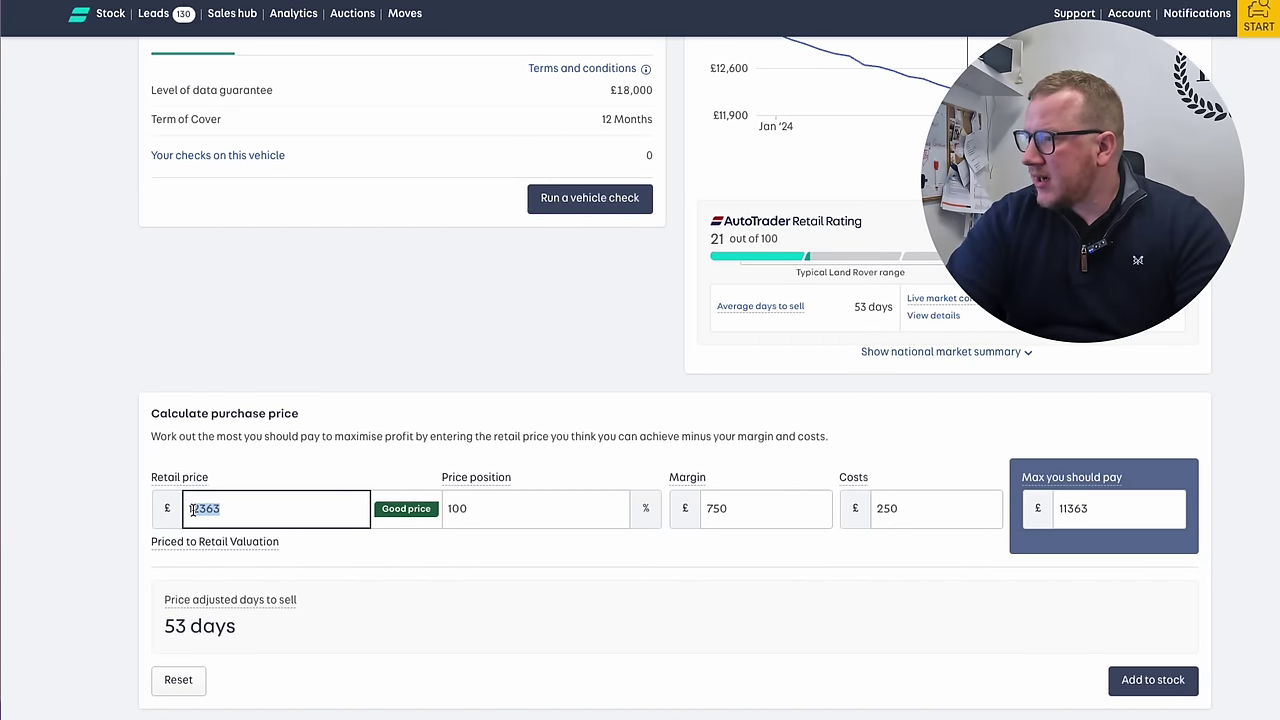
click(196, 509)
scroll(549, 595, down, 3)
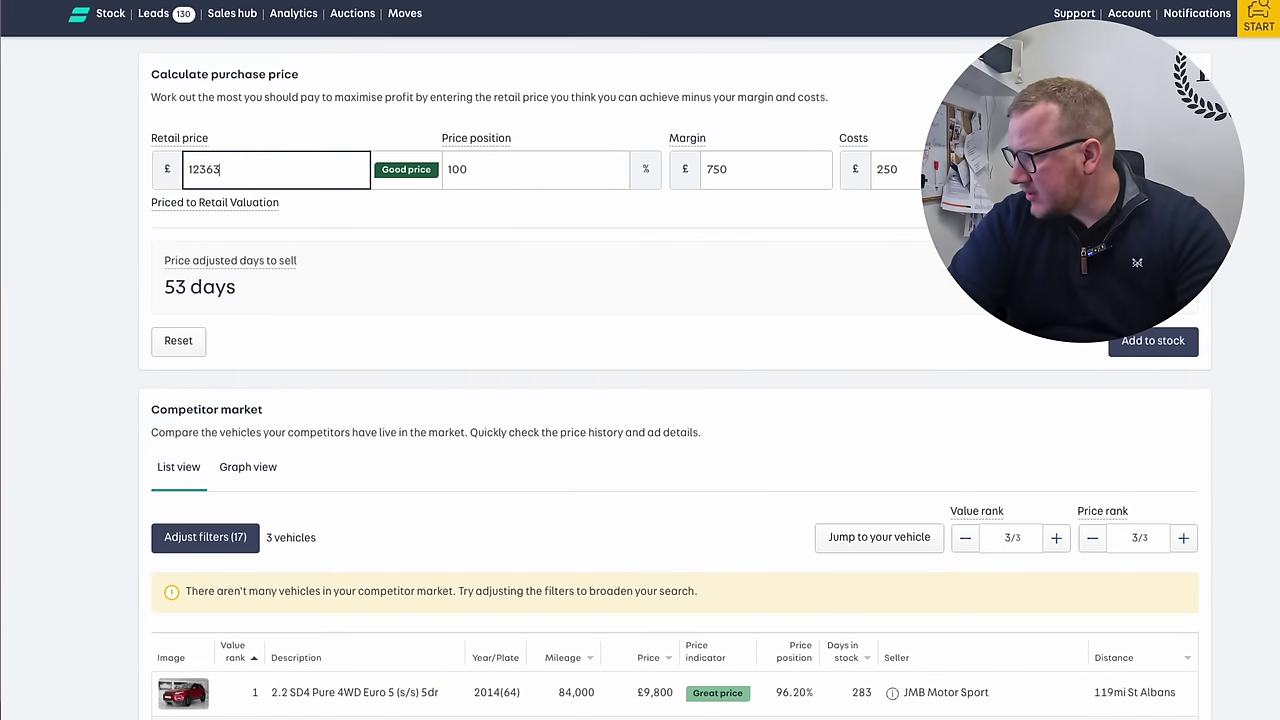